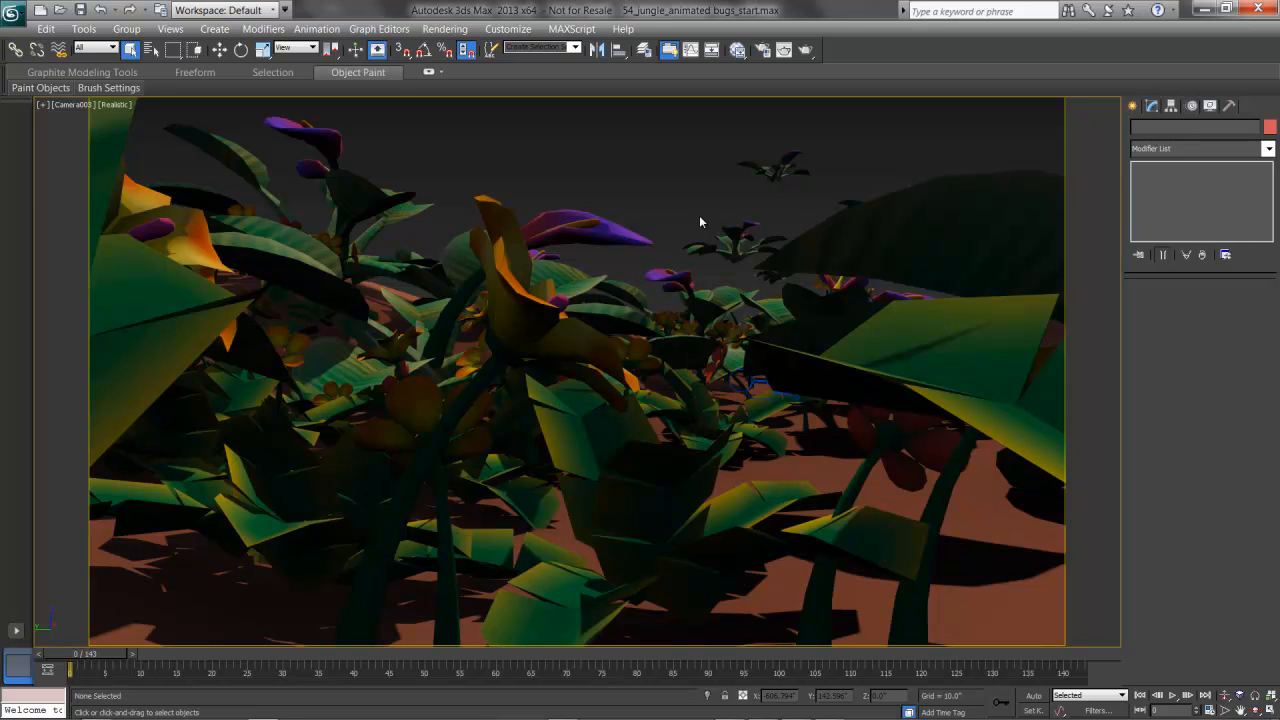
In the top view, create a PF Source emitter over the whole jungle terrain, about 1298 × 1217 × 820 inches
key(t)
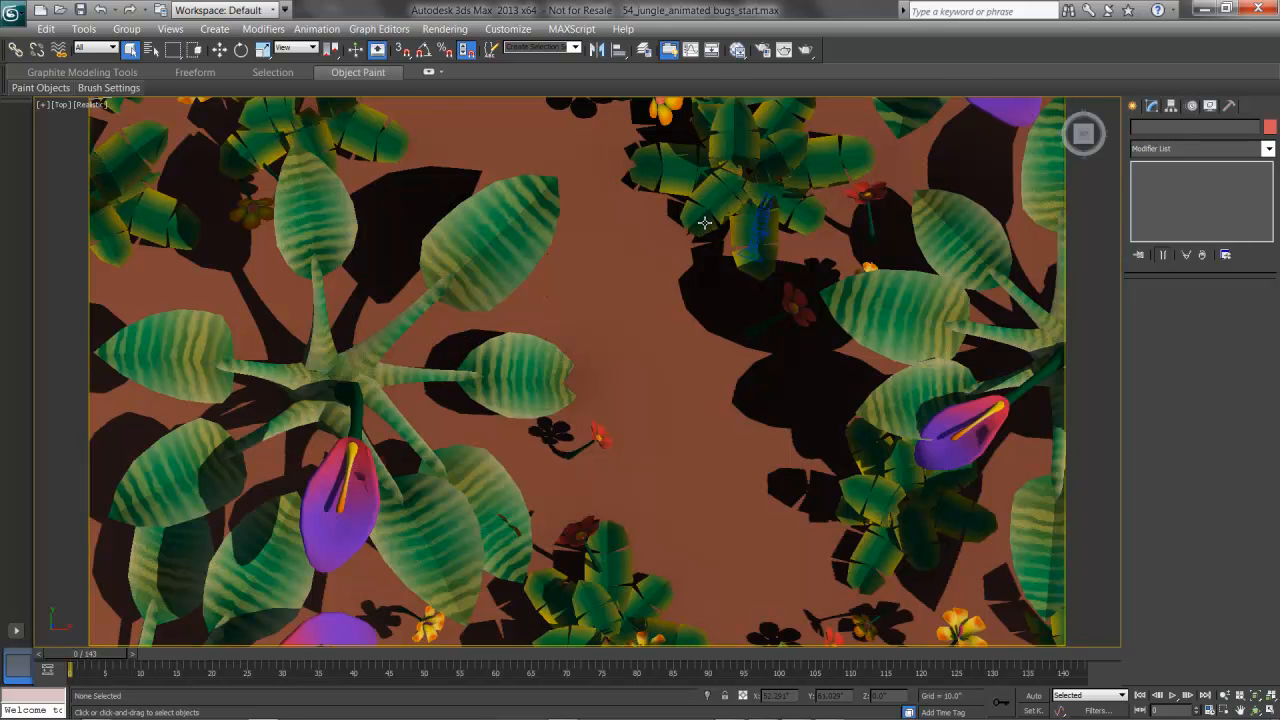
key(z)
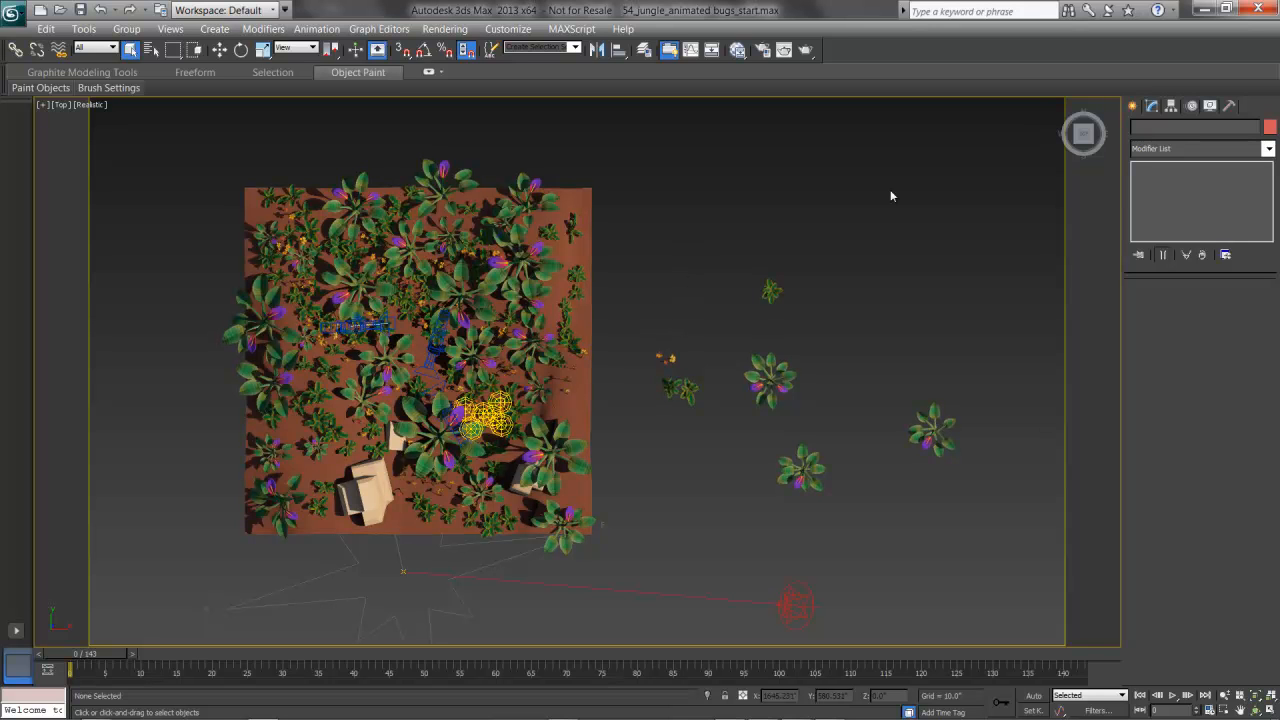
click(1133, 105)
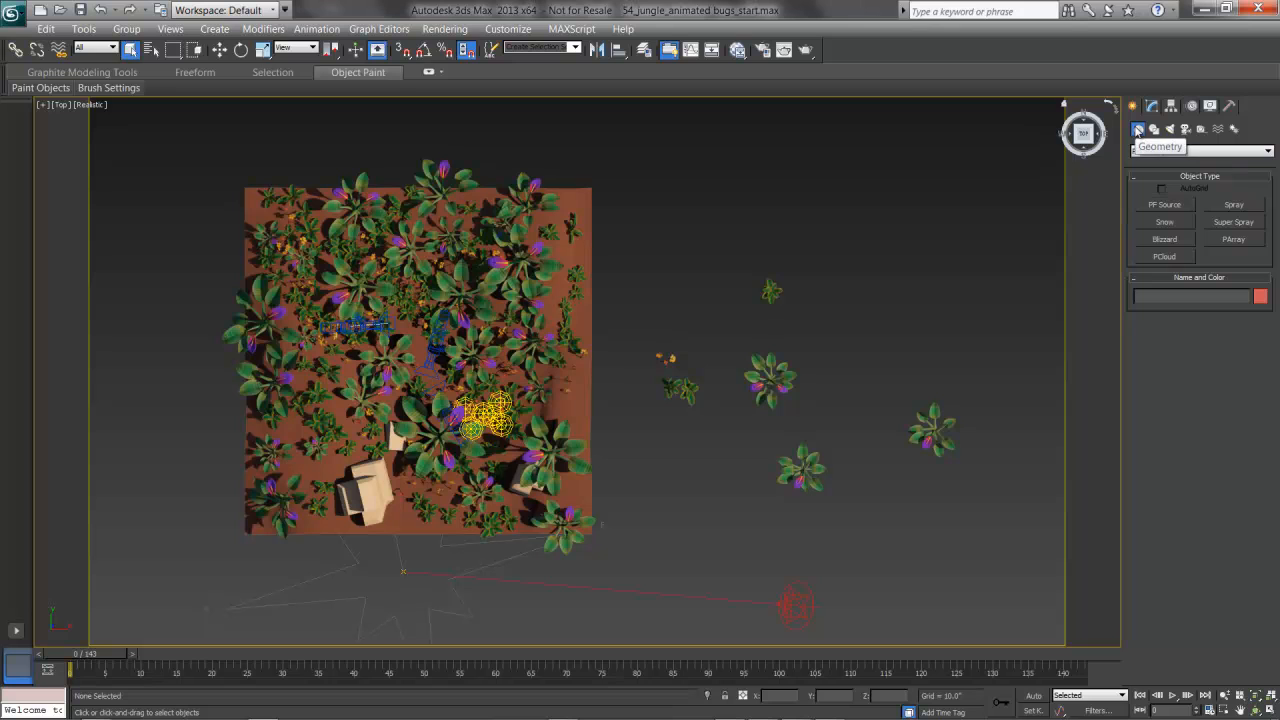
click(1175, 150)
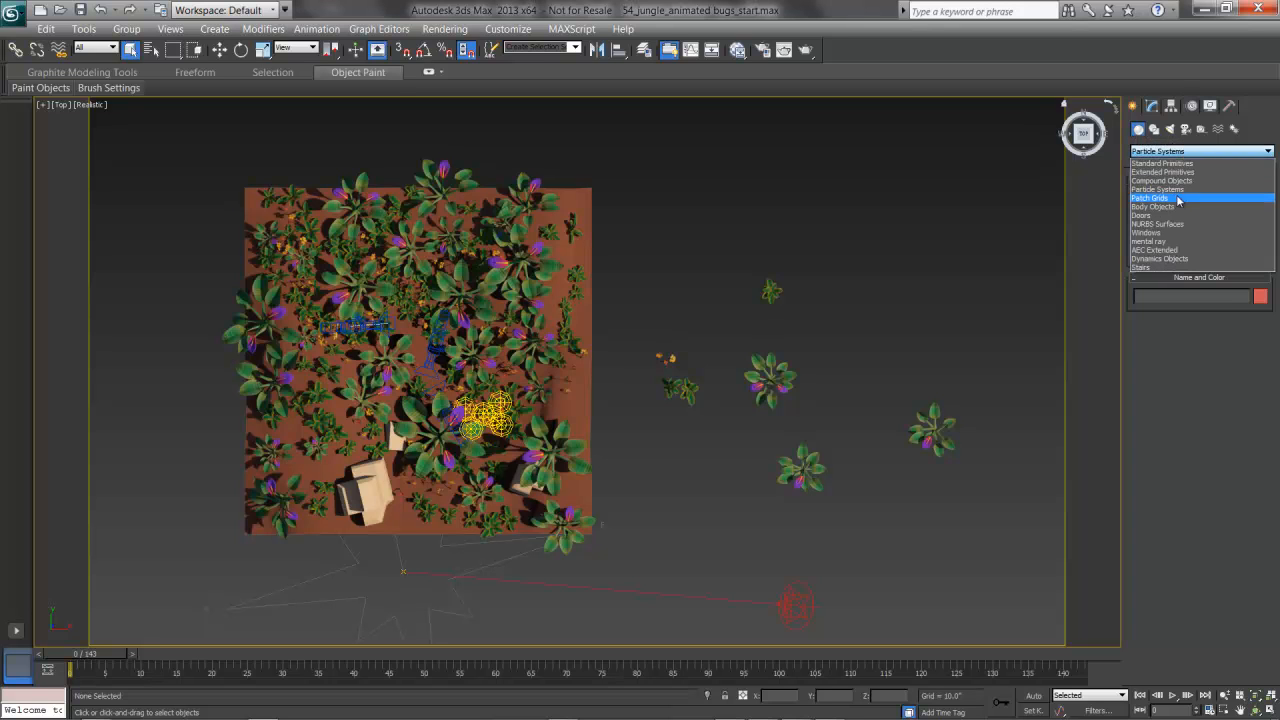
click(1178, 192)
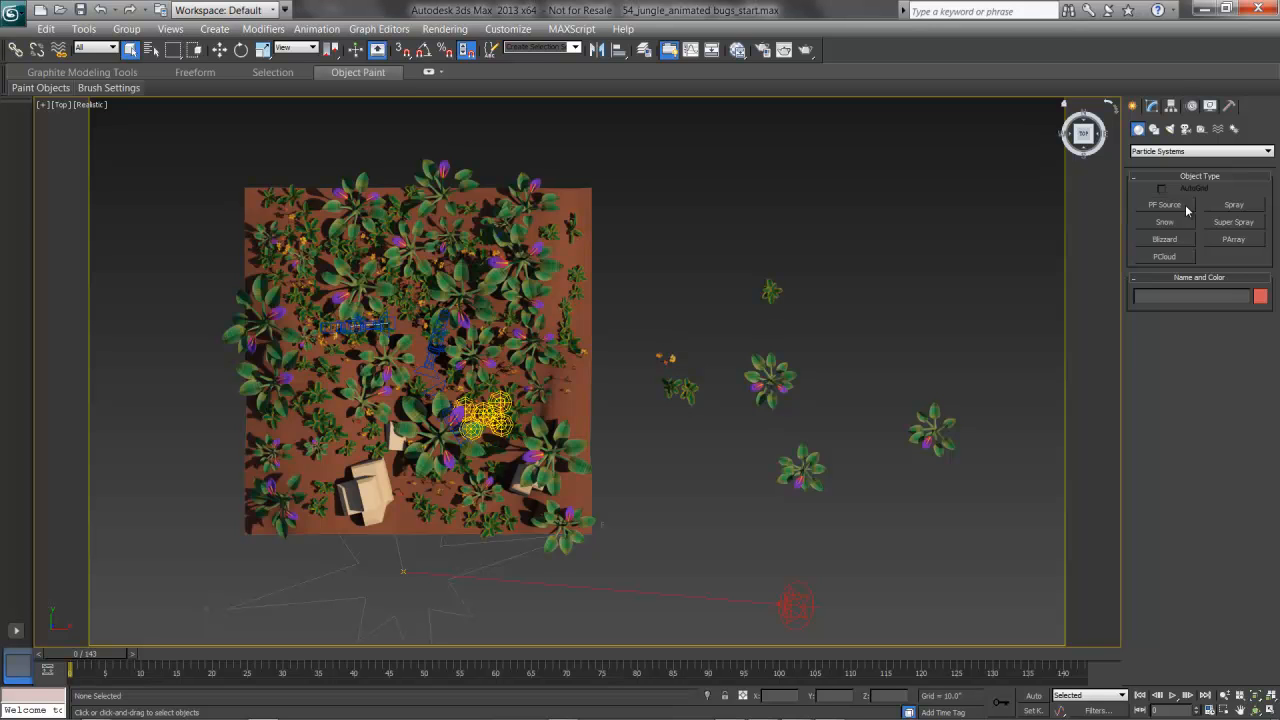
click(1186, 206)
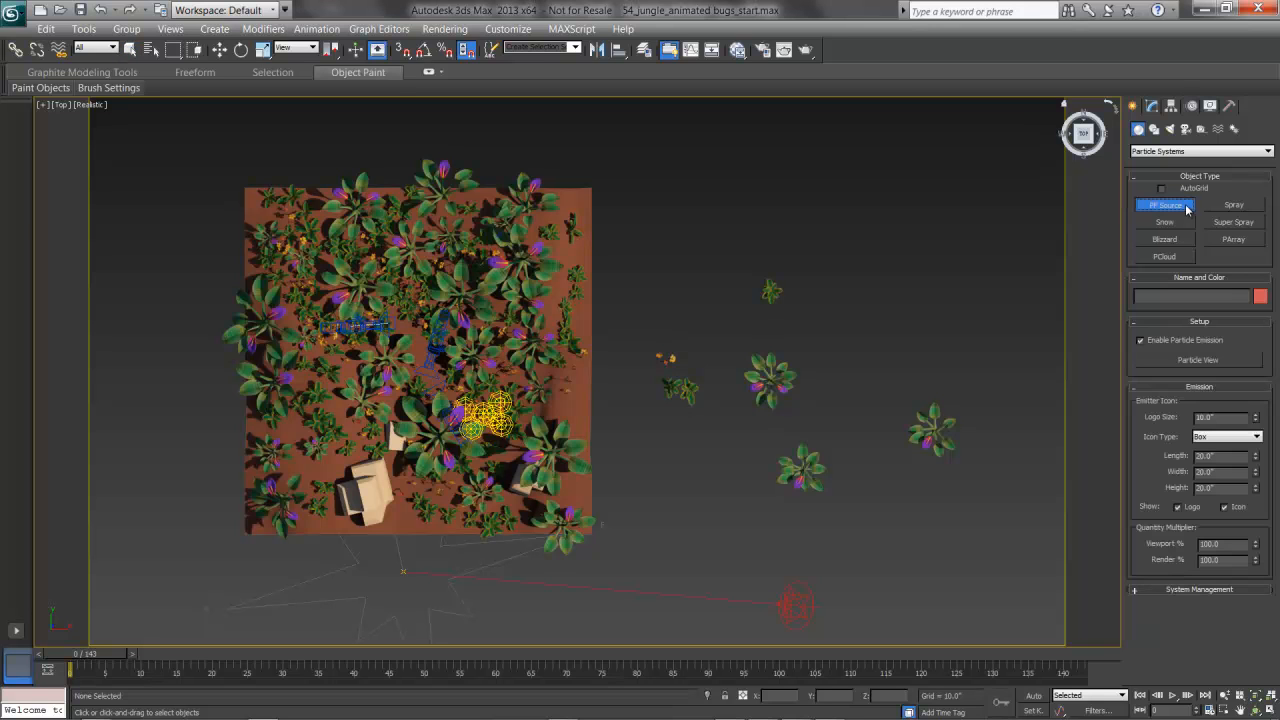
drag(242, 176, 592, 549)
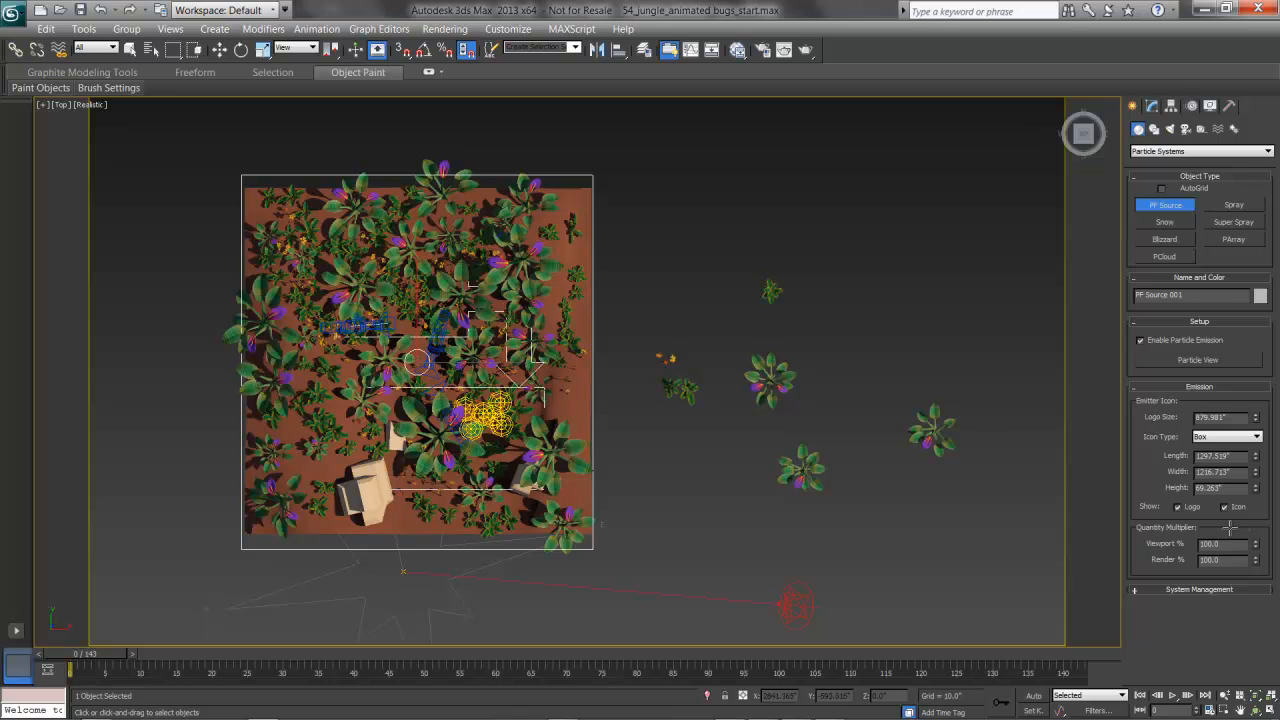
click(929, 321)
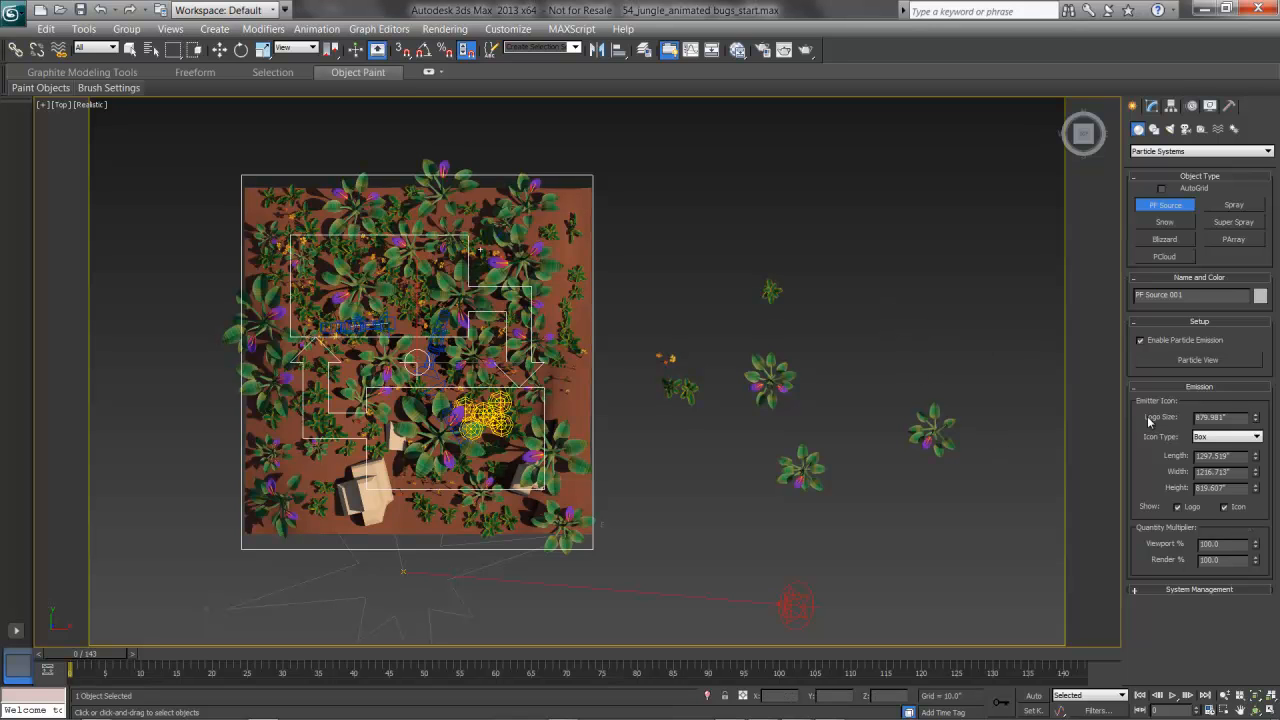
Reduce the emitter's height to about 574 inches and lower the emitter to about 290 inches in Z
click(1226, 438)
click(1227, 437)
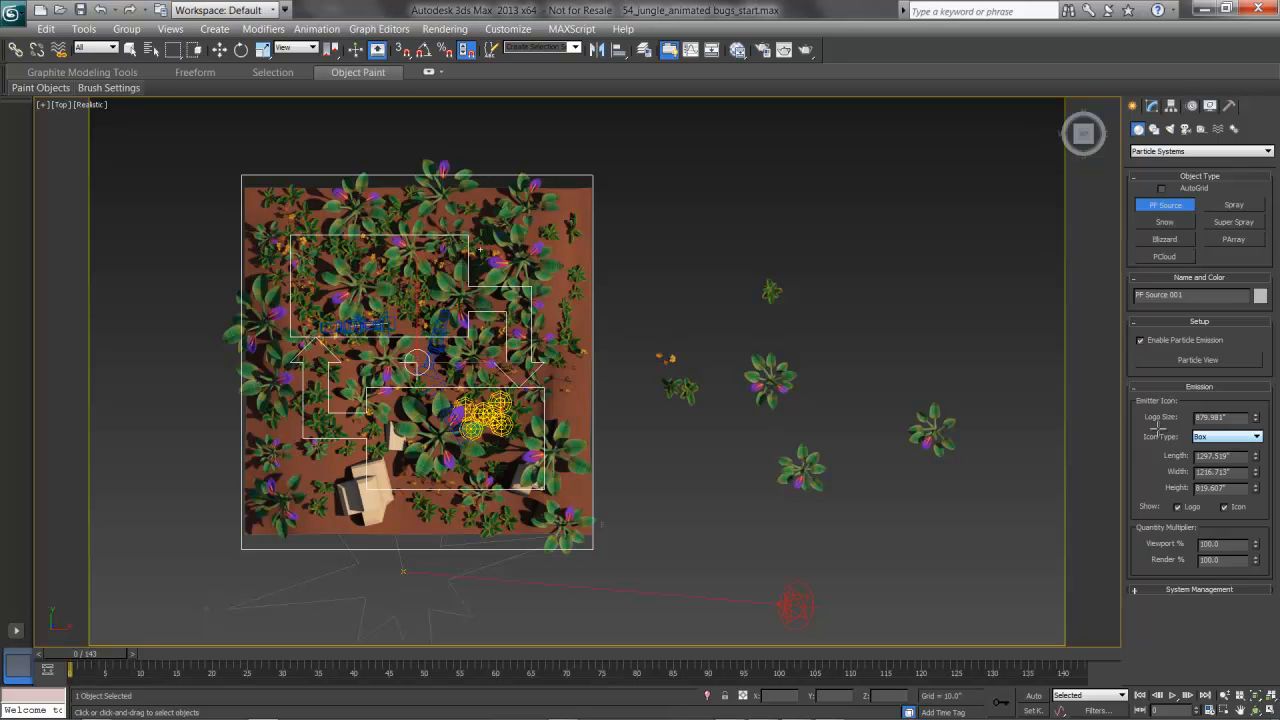
alt+middle_drag(657, 426, 654, 334)
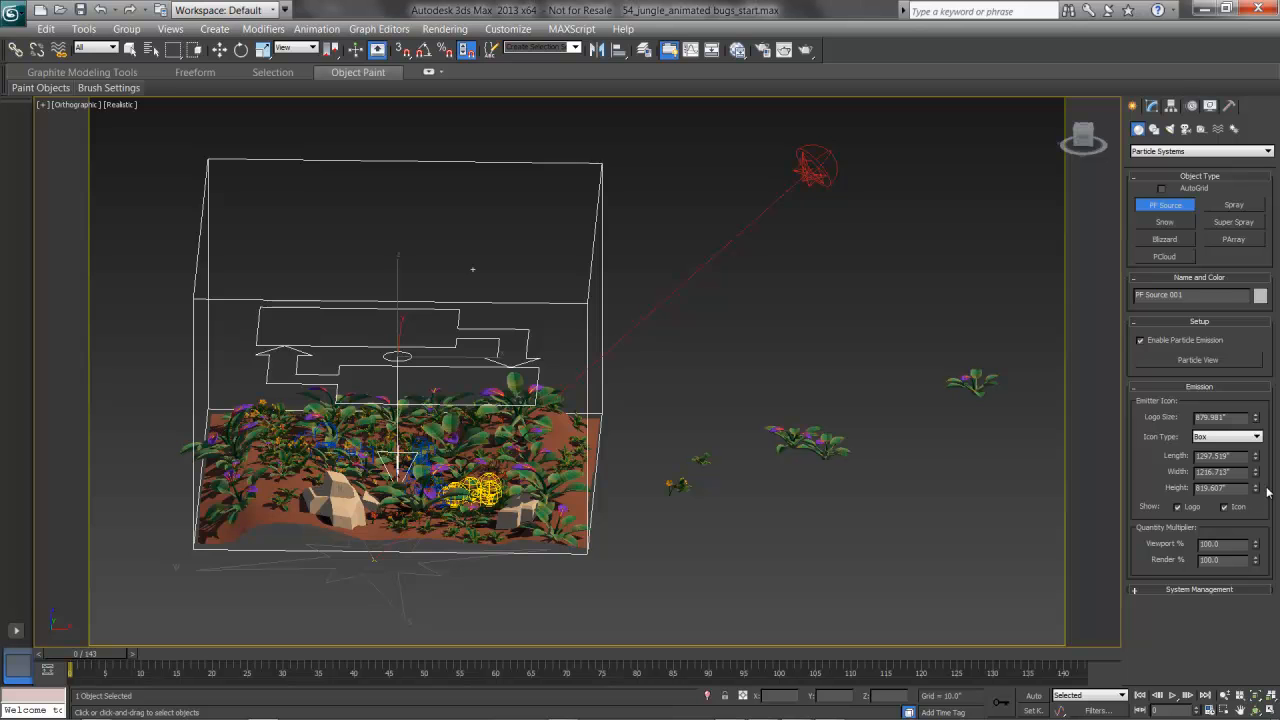
drag(1256, 490, 1258, 500)
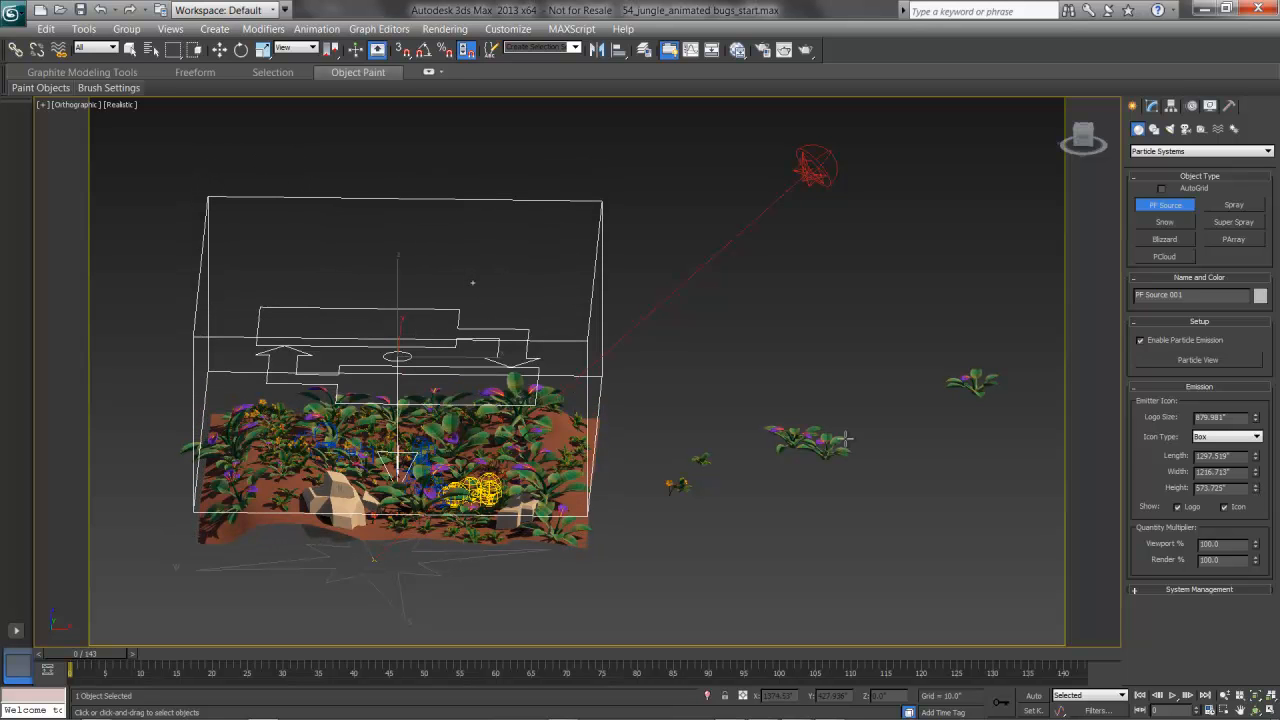
key(w)
drag(396, 279, 397, 315)
Play the animation to check the emitter's default particle flow over the terrain from a low angle
alt+middle_drag(637, 423, 703, 426)
scroll(650, 428, up, 5)
alt+middle_drag(785, 470, 988, 512)
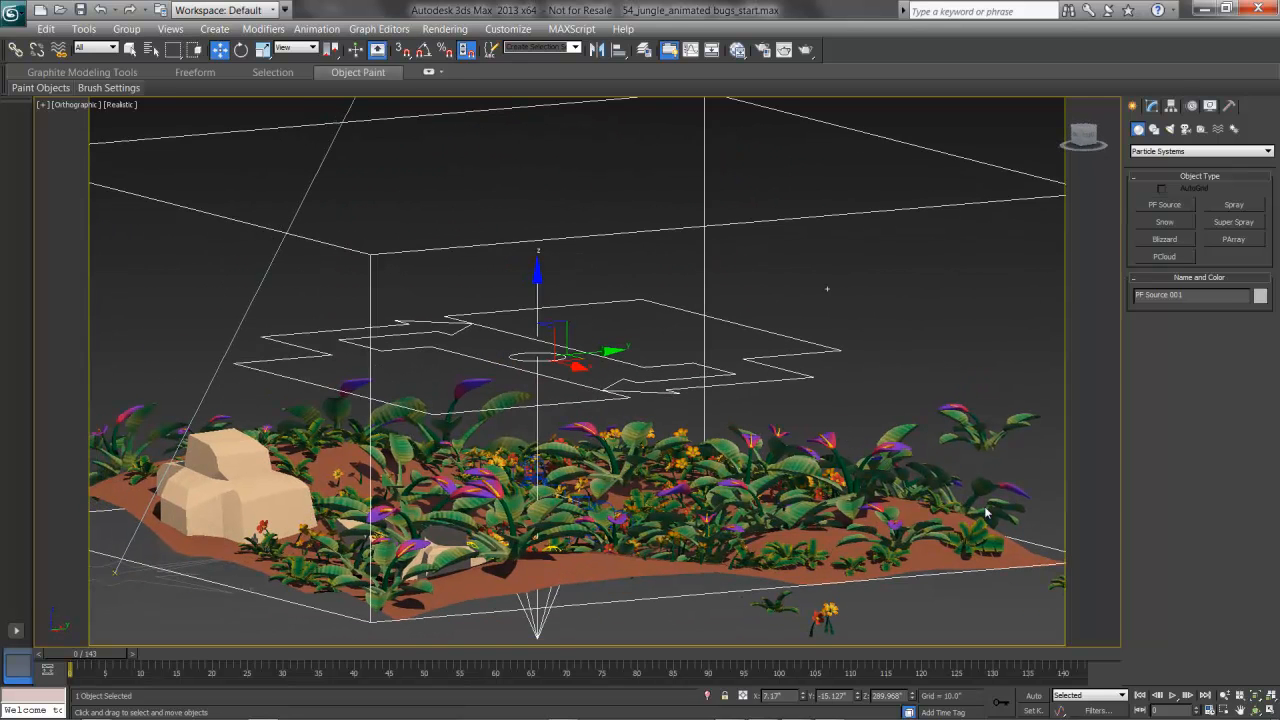
click(1173, 695)
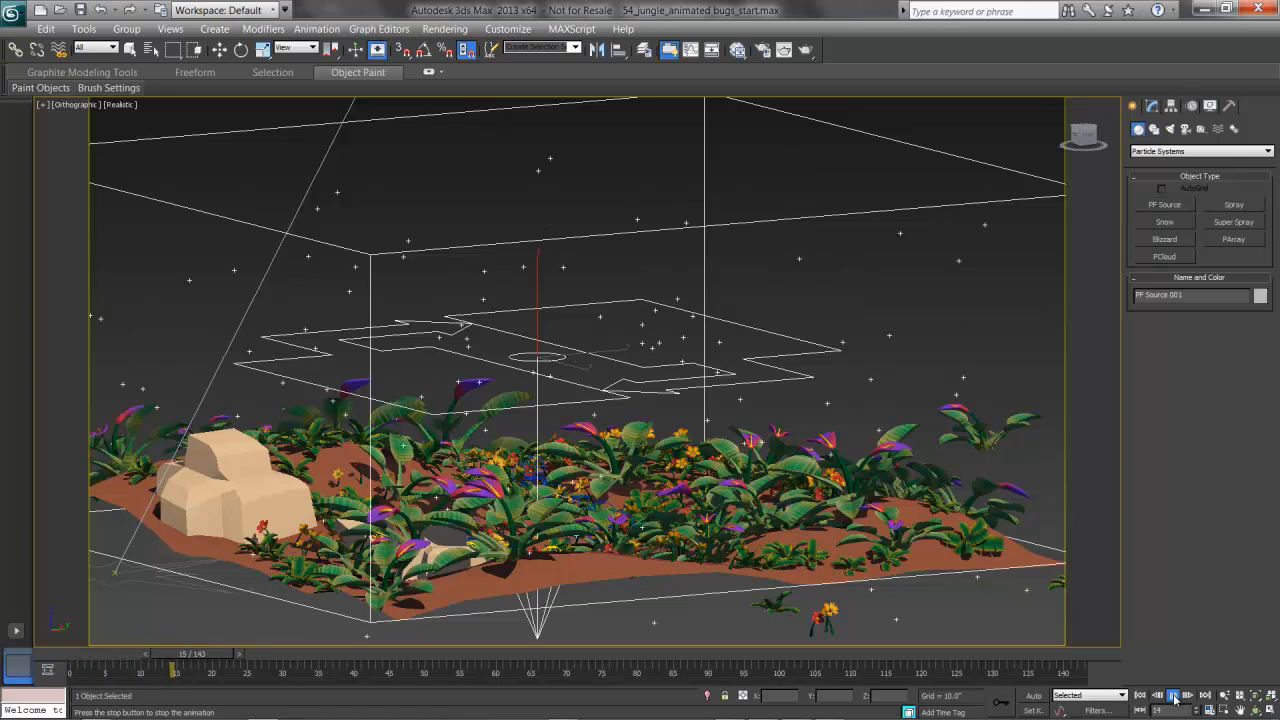
click(1173, 695)
key(w)
alt+middle_drag(561, 400, 615, 404)
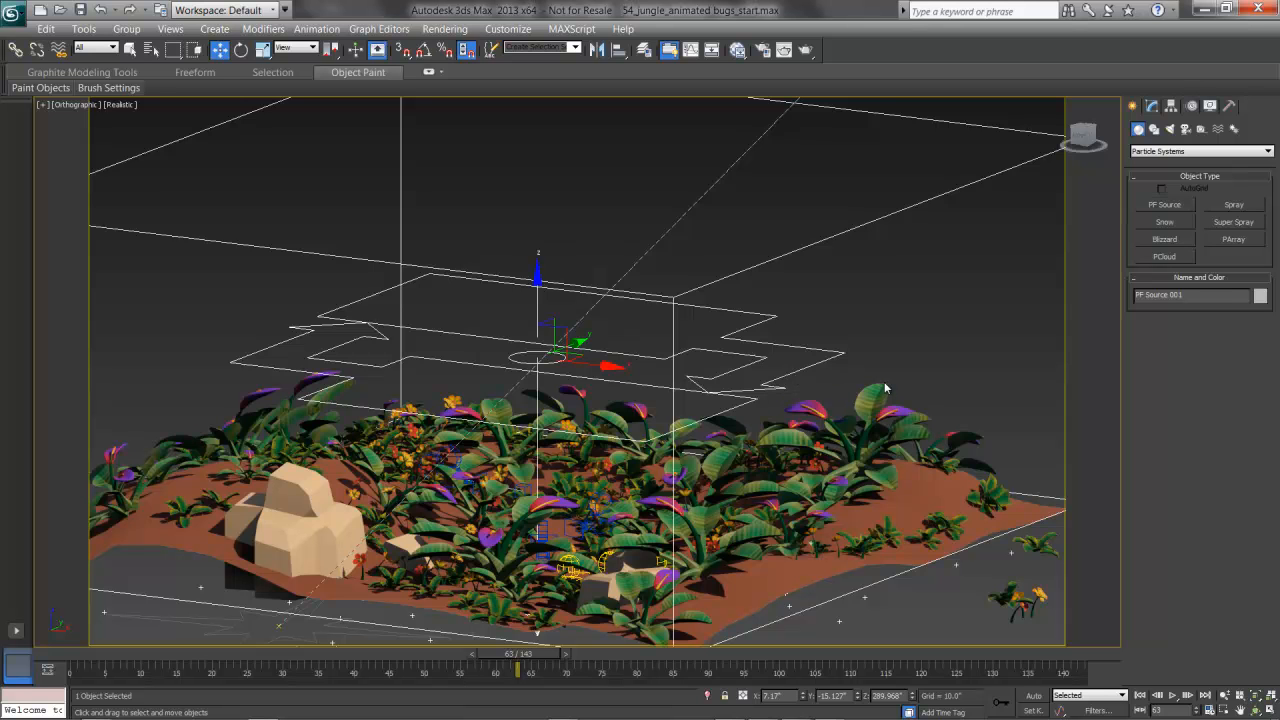
In Particle View, set the Birth operator to emit by rate at 100, with Emit Stop at frame 144
key(6)
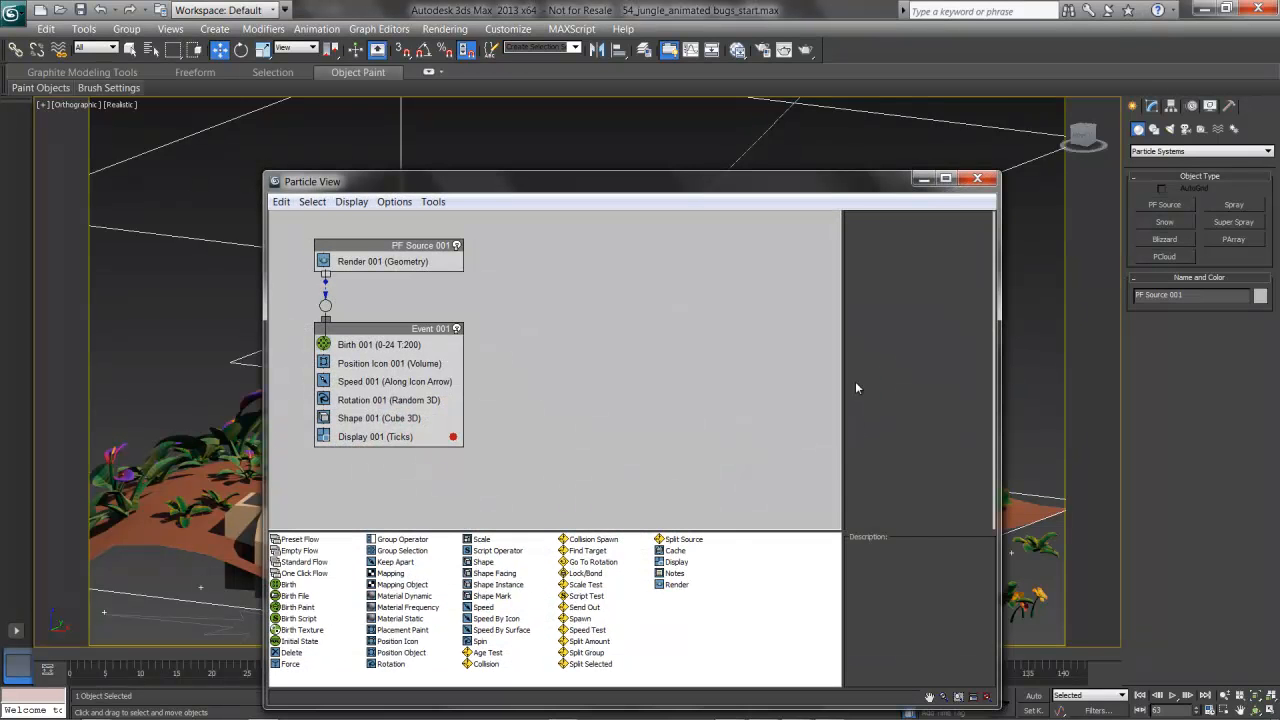
drag(524, 188, 530, 107)
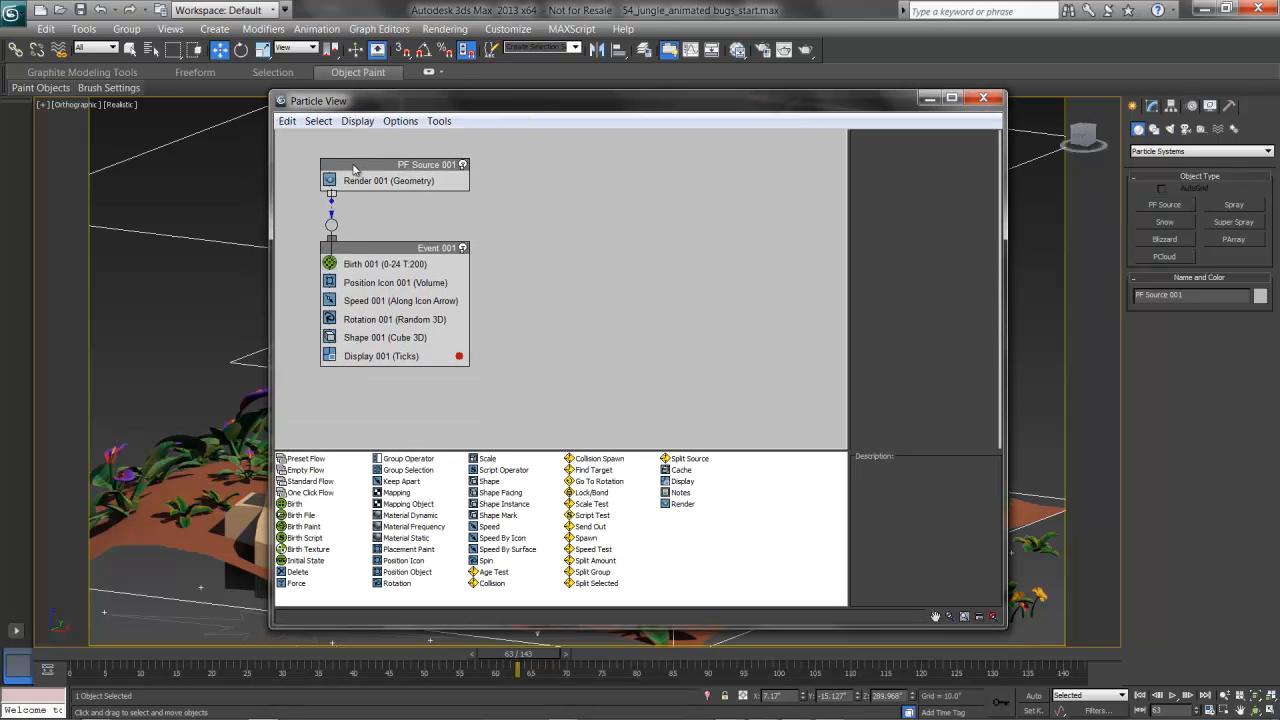
click(417, 264)
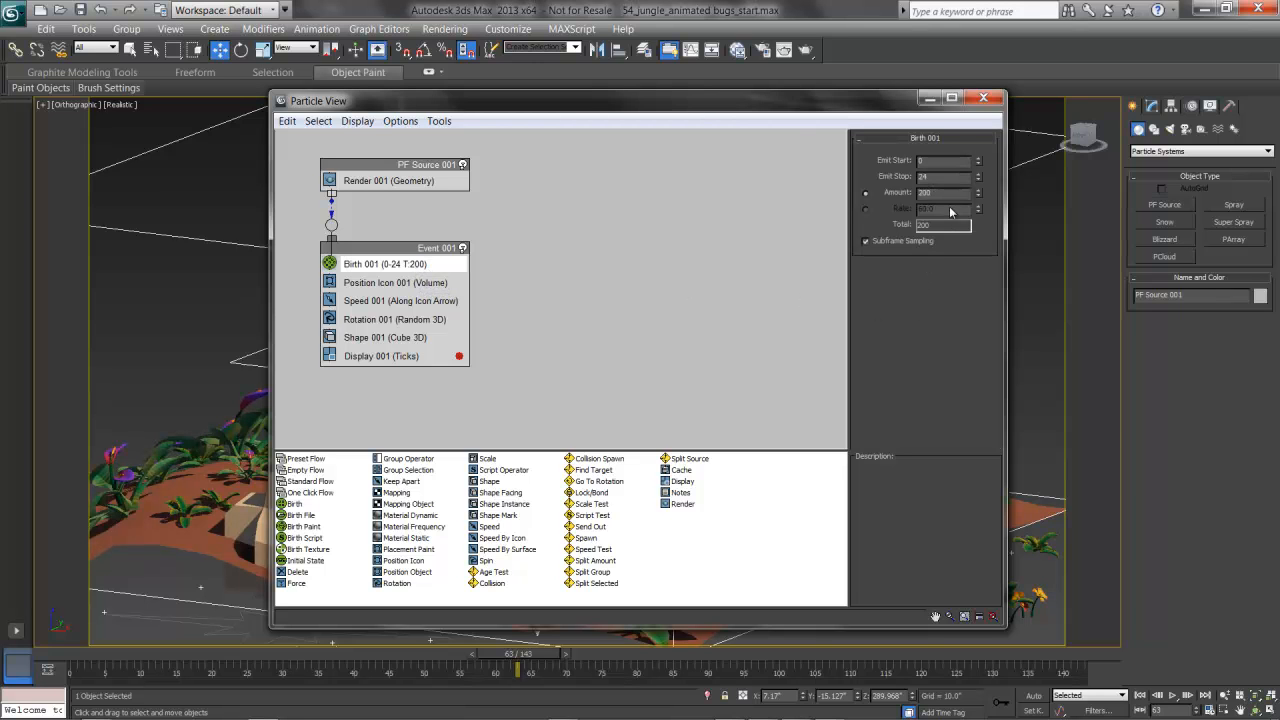
click(866, 209)
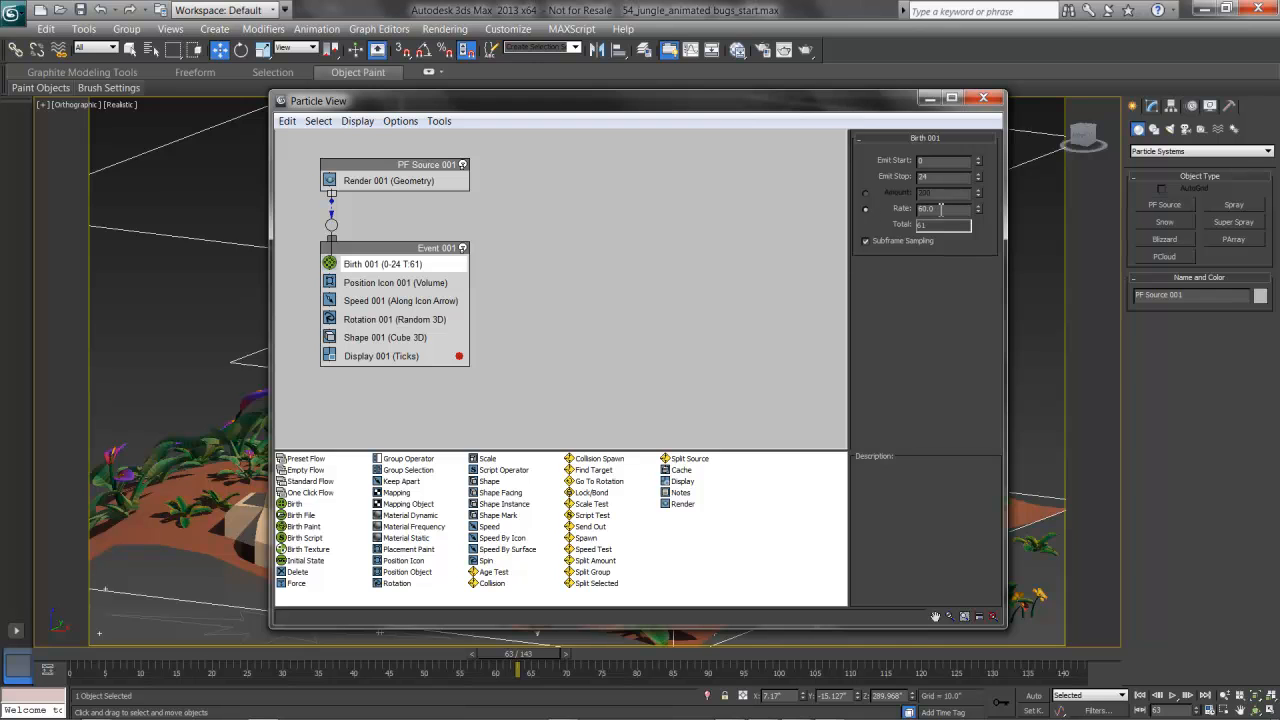
text(8)
text(00)
key(shift+Tab)
text(8)
text(44)
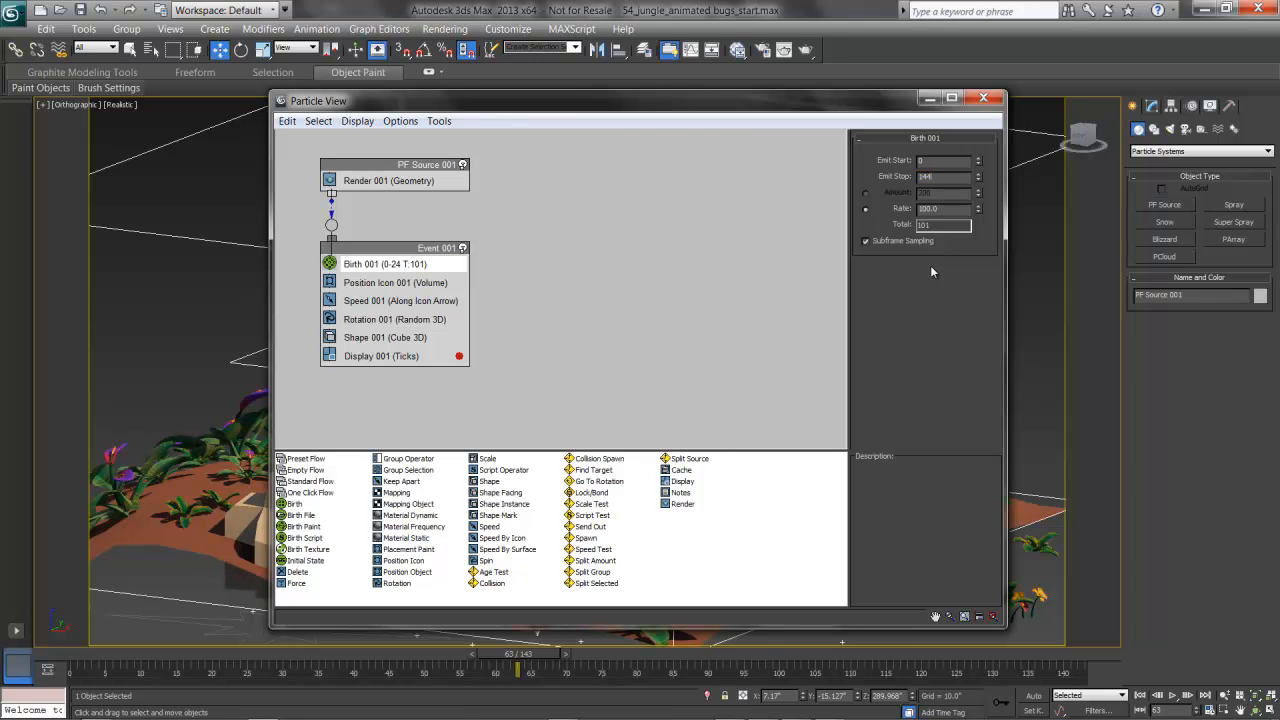
key(Return)
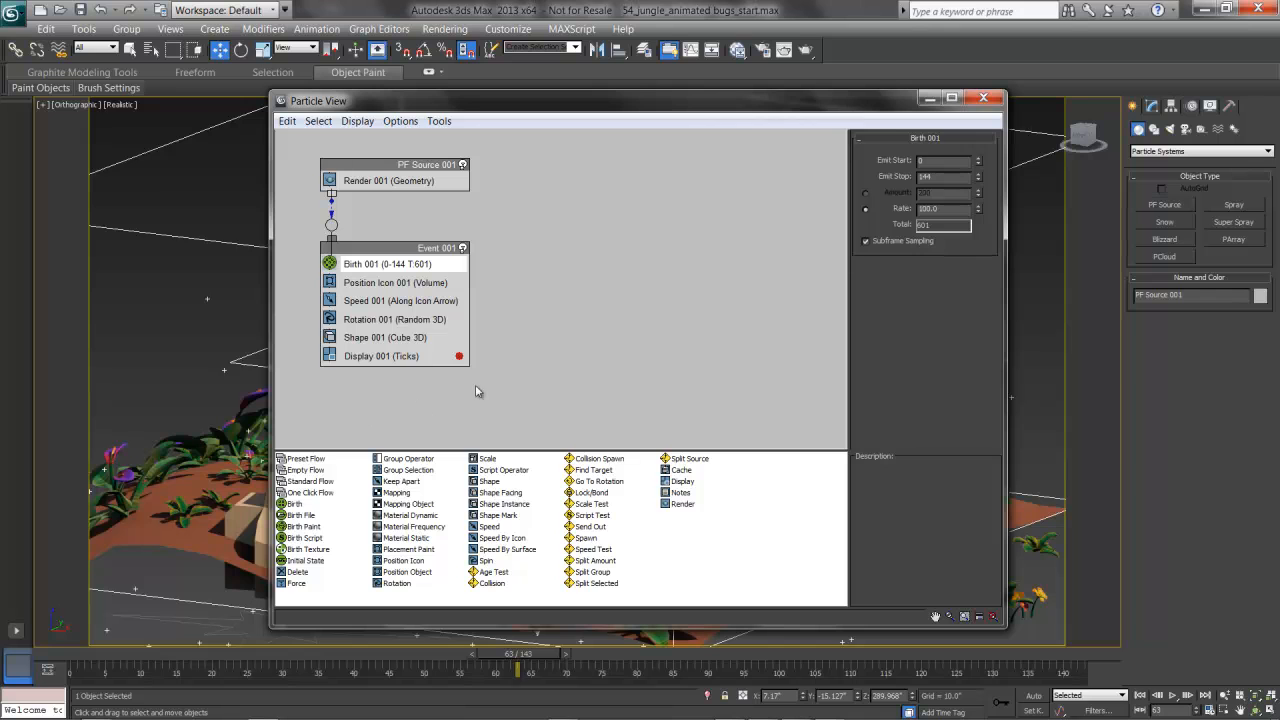
Set the Speed operator's direction to Random 3D and generate a new seed for the Rotation operator
click(378, 302)
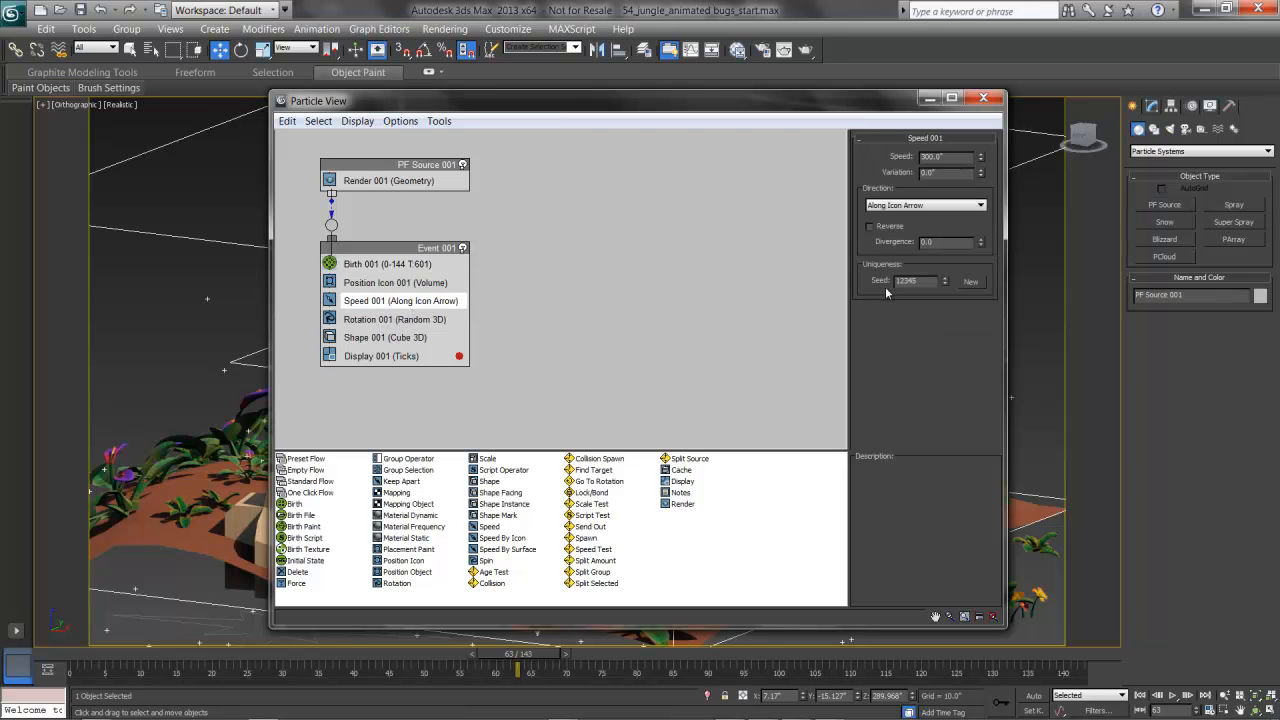
click(935, 205)
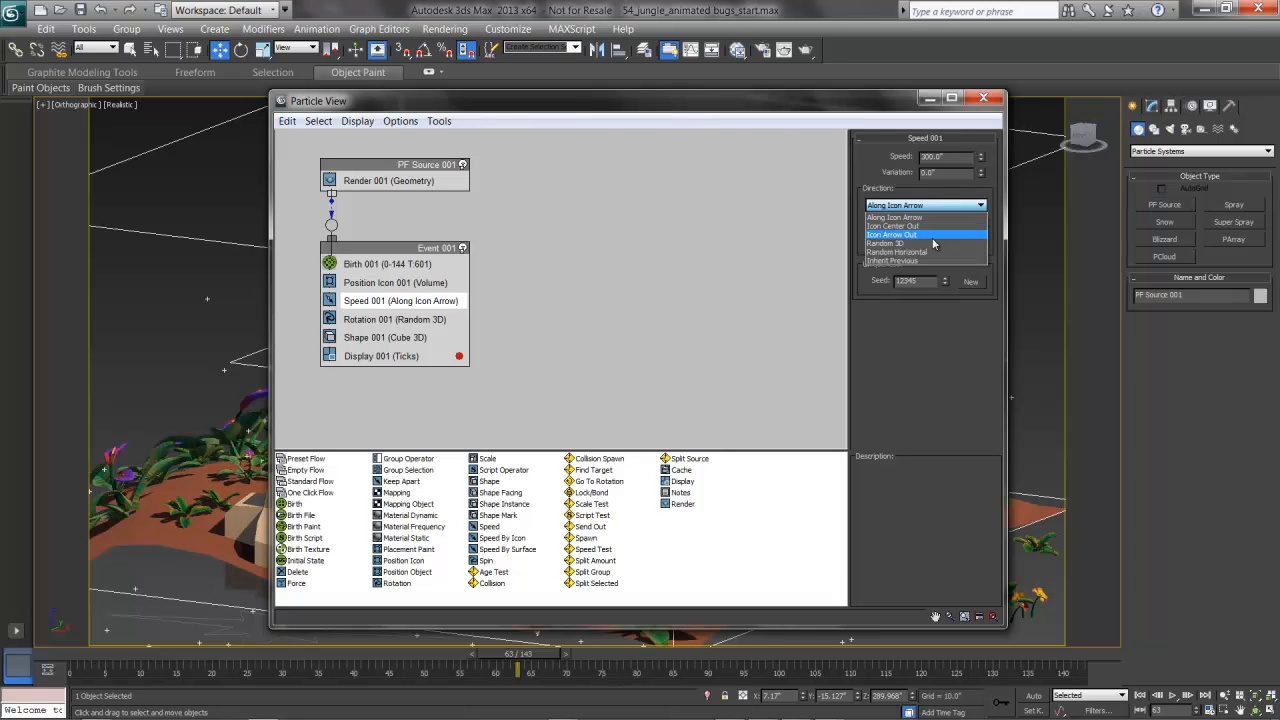
click(934, 243)
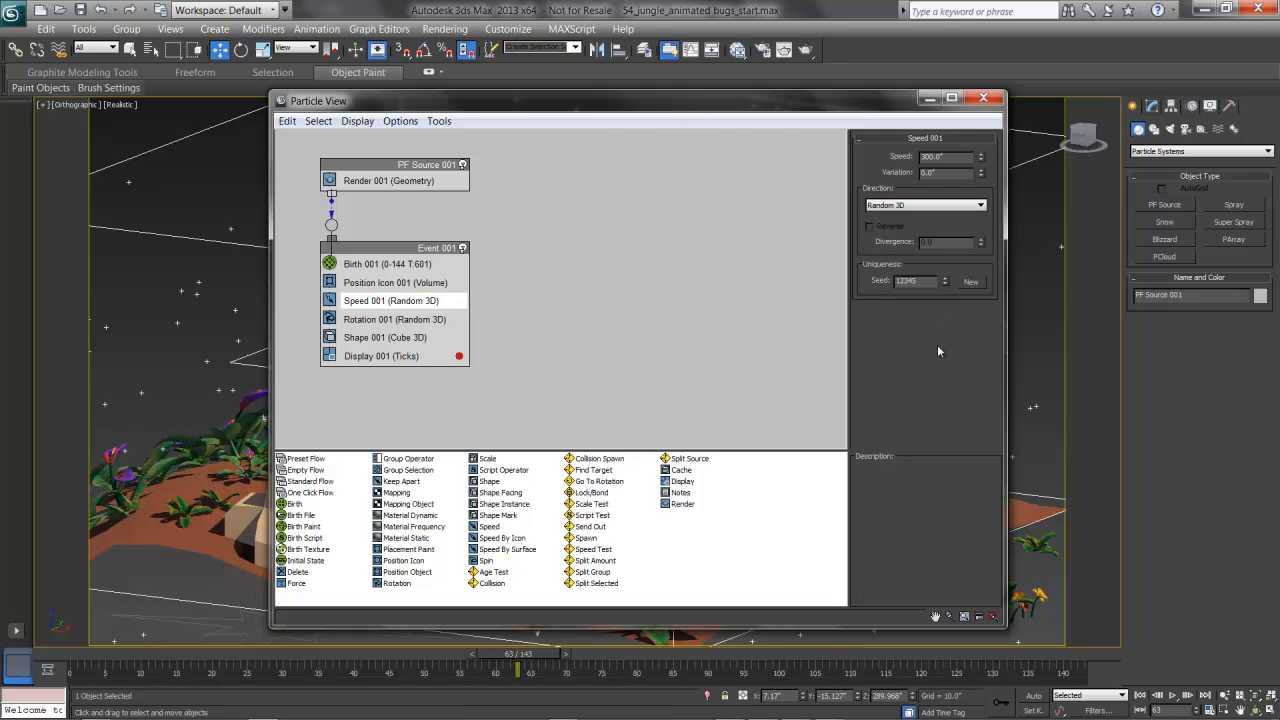
click(425, 319)
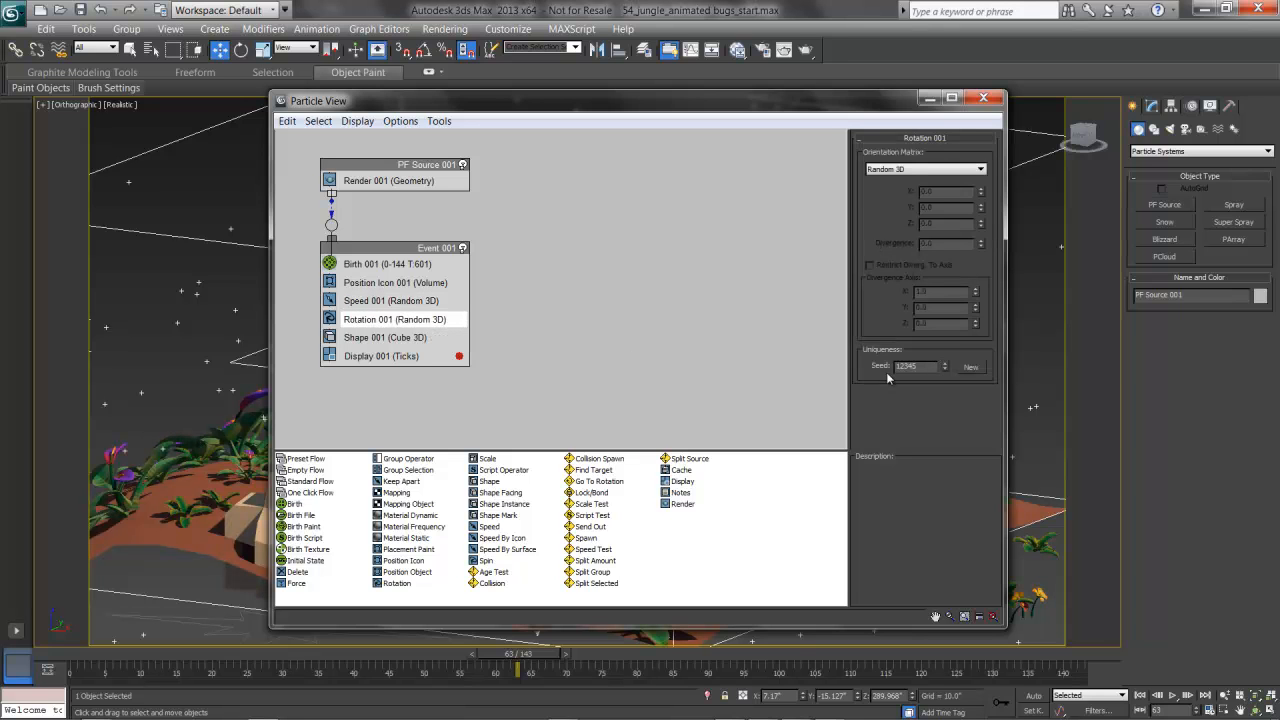
click(970, 367)
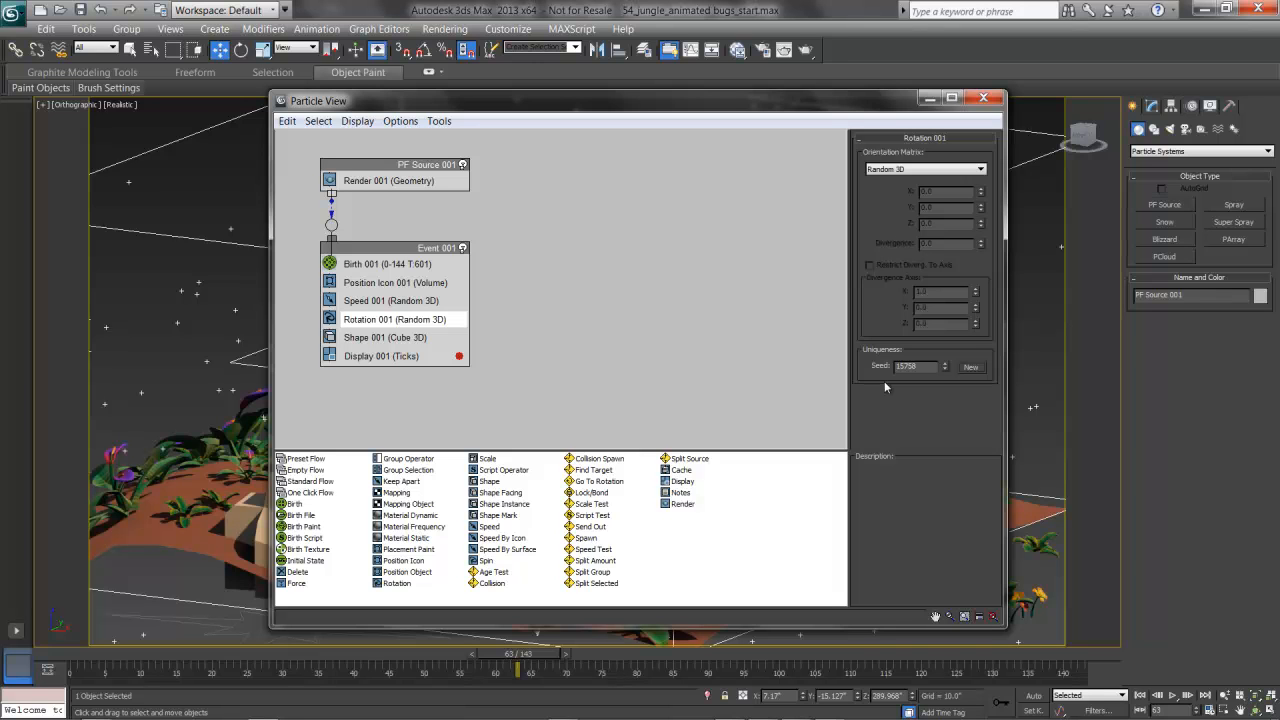
Change the Shape operator's 3D shape to Sphere 20-sides with a size of 1 inch
click(376, 339)
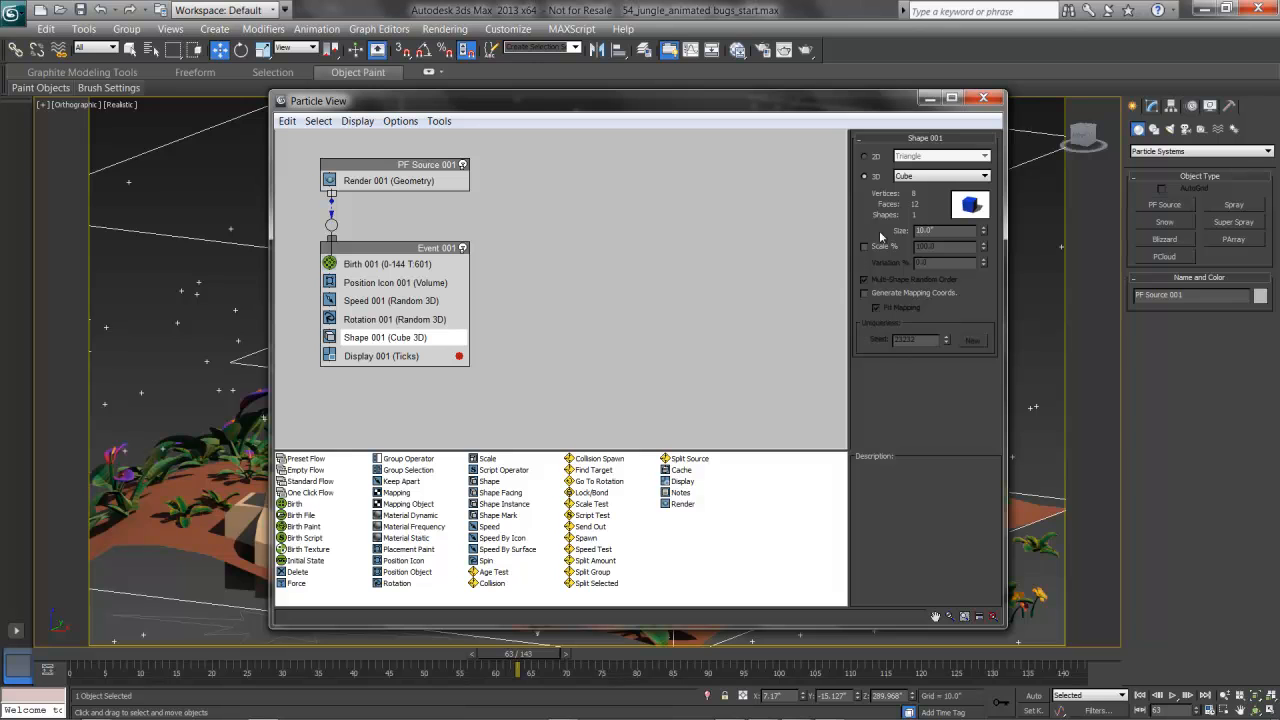
click(930, 180)
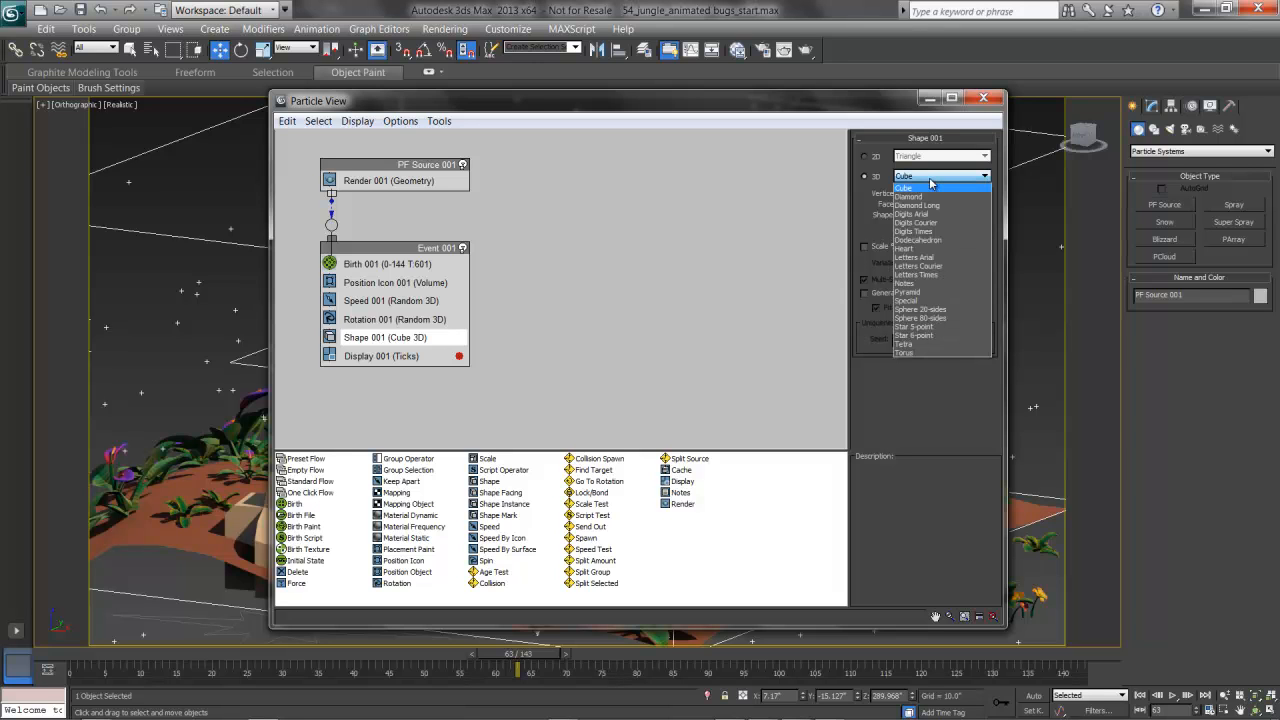
click(940, 310)
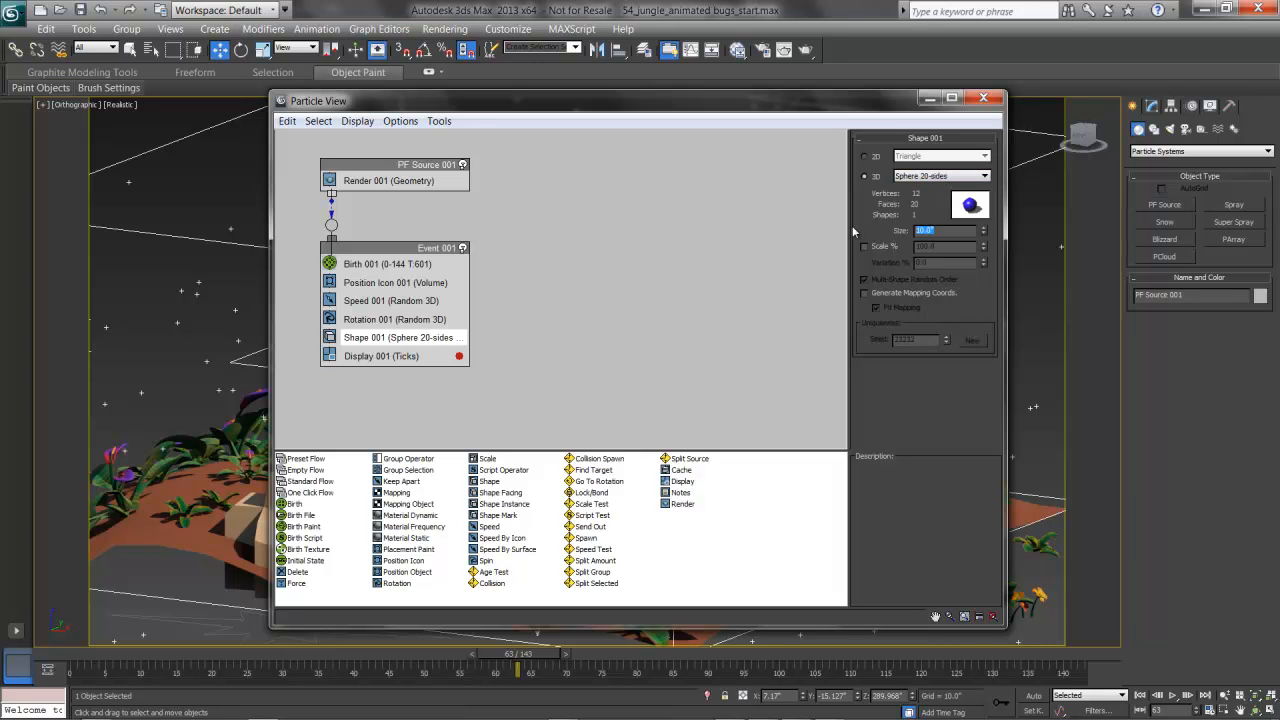
text(1)
click(405, 357)
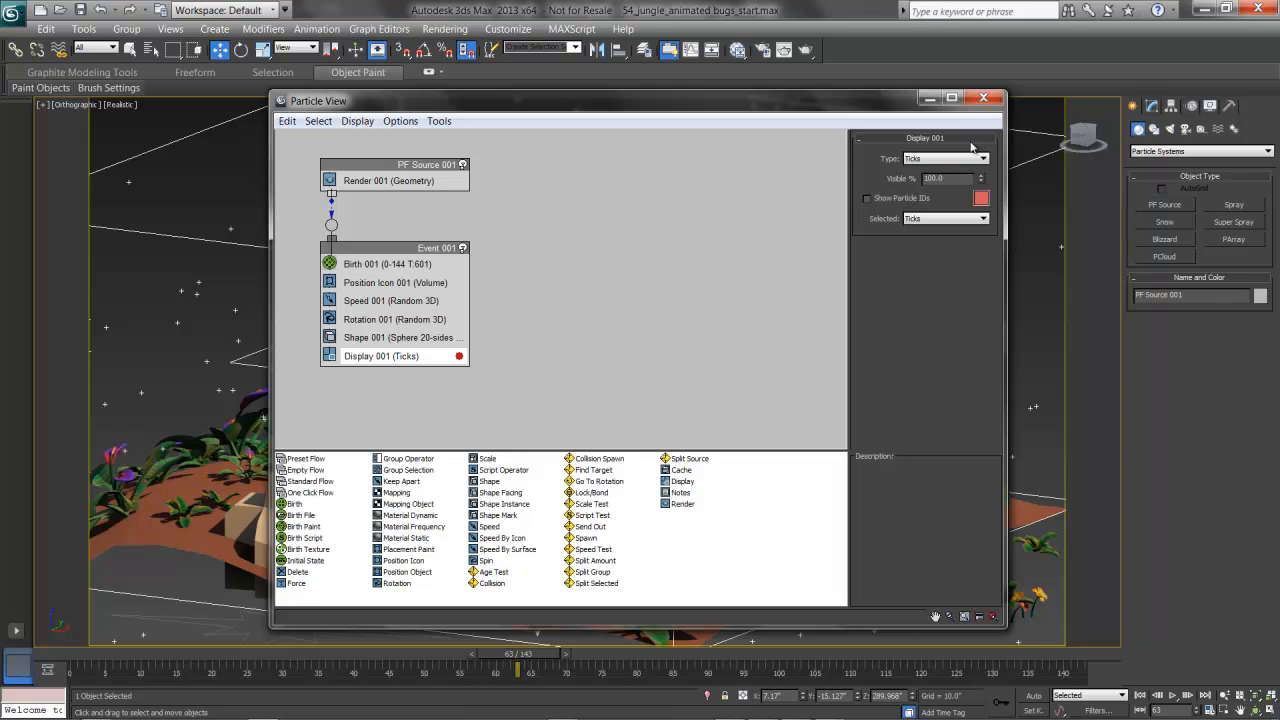
Switch the viewport to Camera001 and play the animation to check the particles through the camera
drag(899, 100, 896, 259)
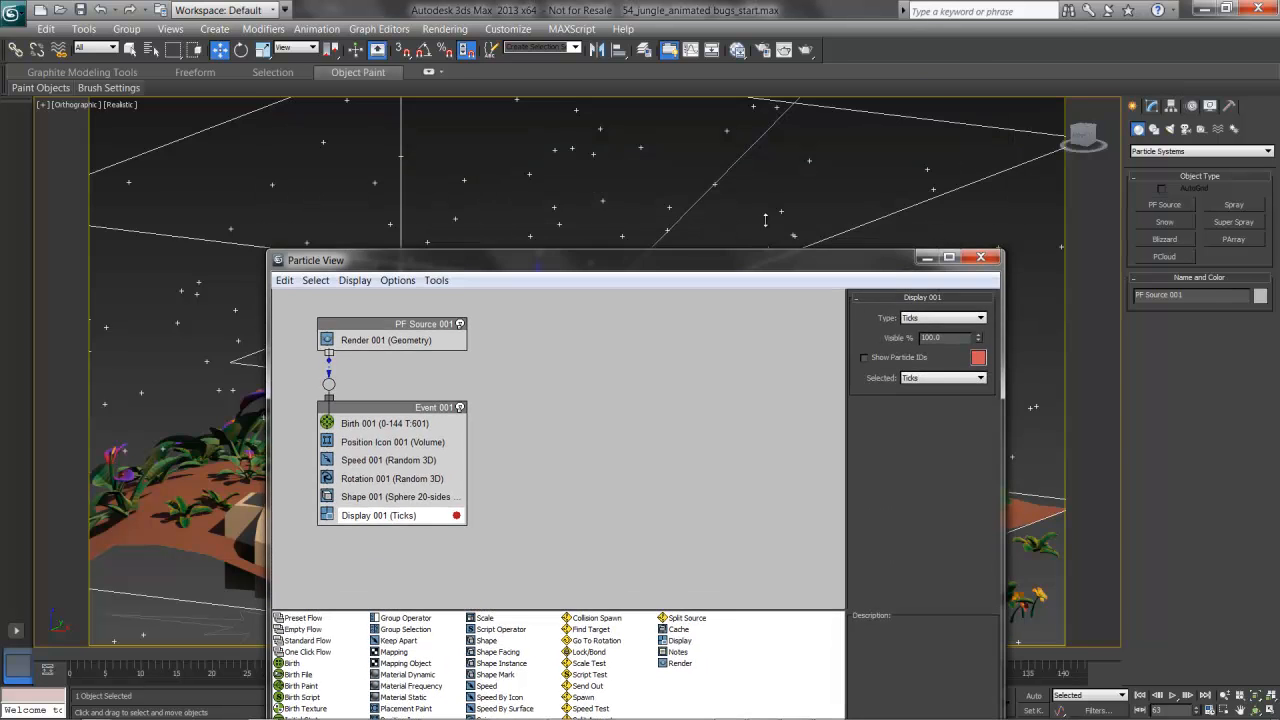
click(353, 191)
key(c)
double_click(577, 252)
drag(741, 257, 630, 563)
click(1173, 695)
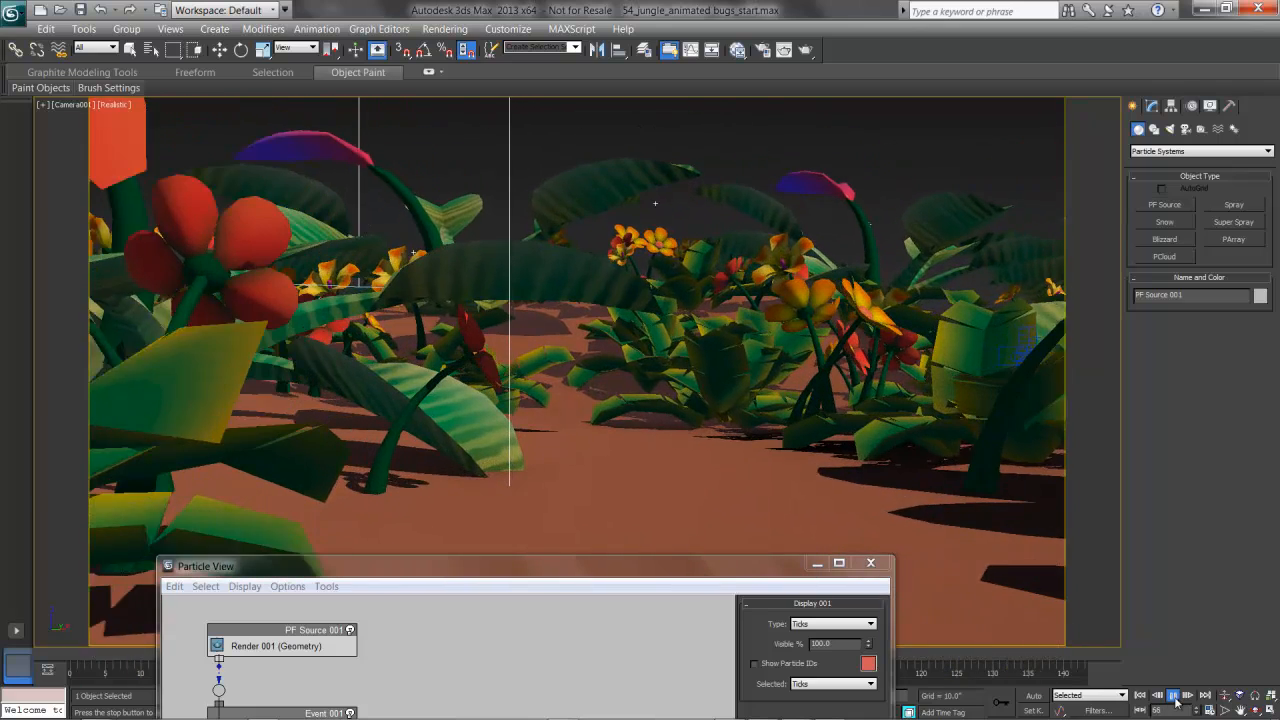
key(Escape)
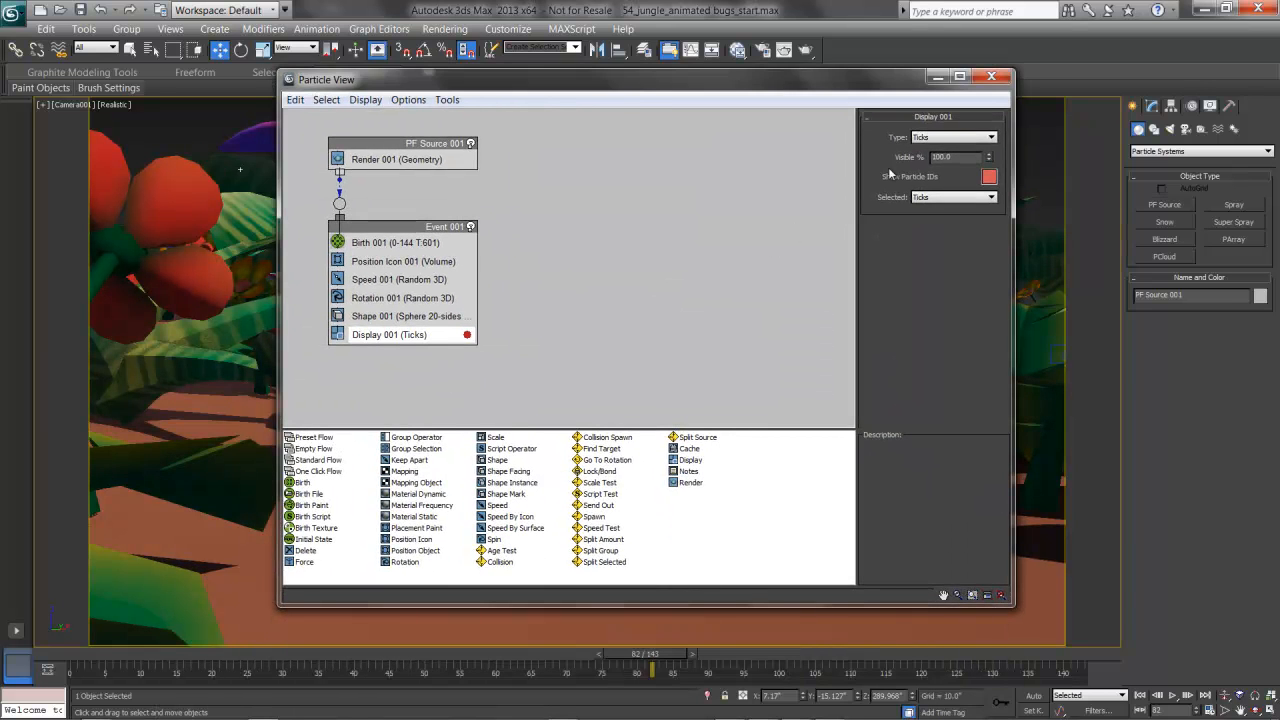
Set the Display operator's type to Geometry and replay the animation from the start in the camera view
click(950, 137)
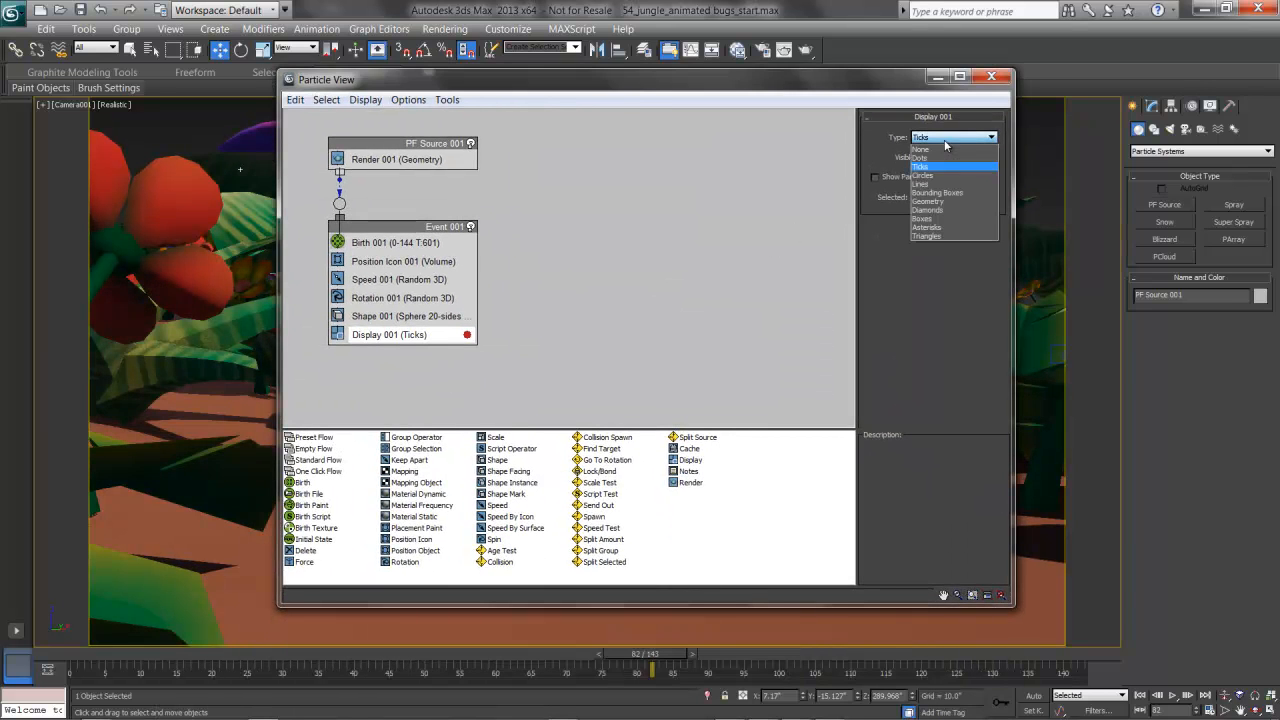
click(950, 201)
drag(841, 88, 741, 536)
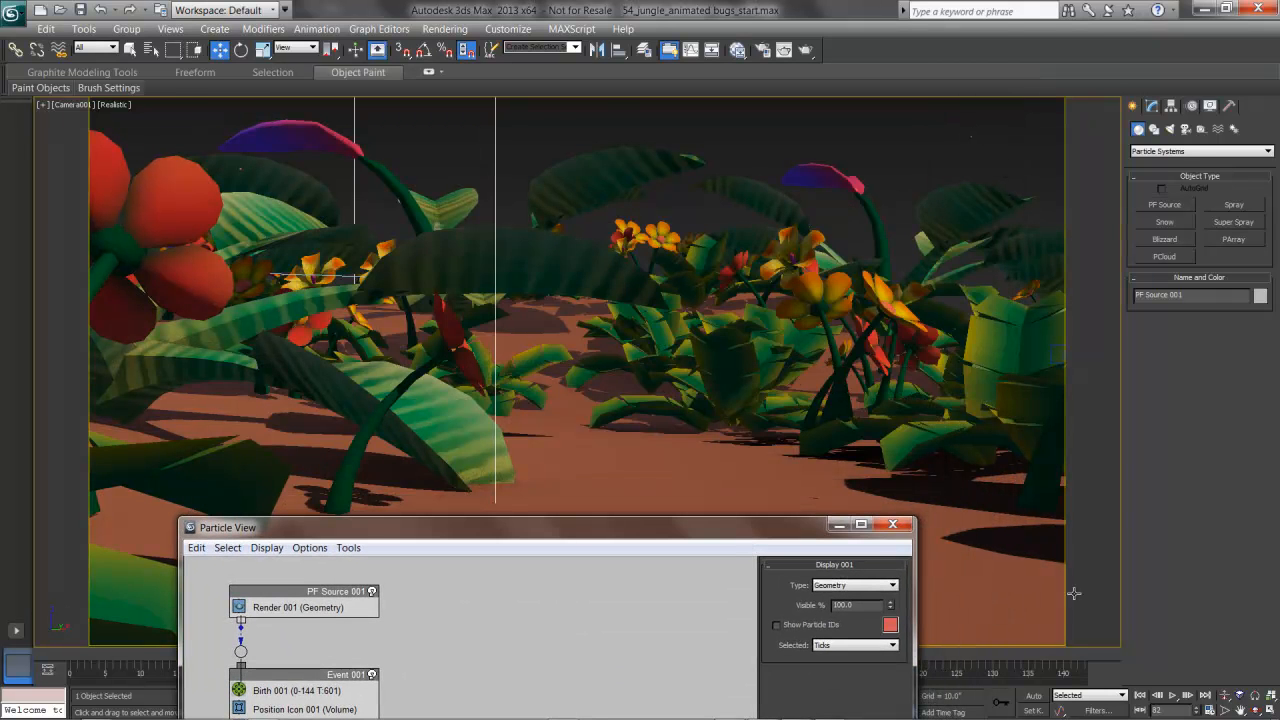
click(1140, 696)
click(1174, 696)
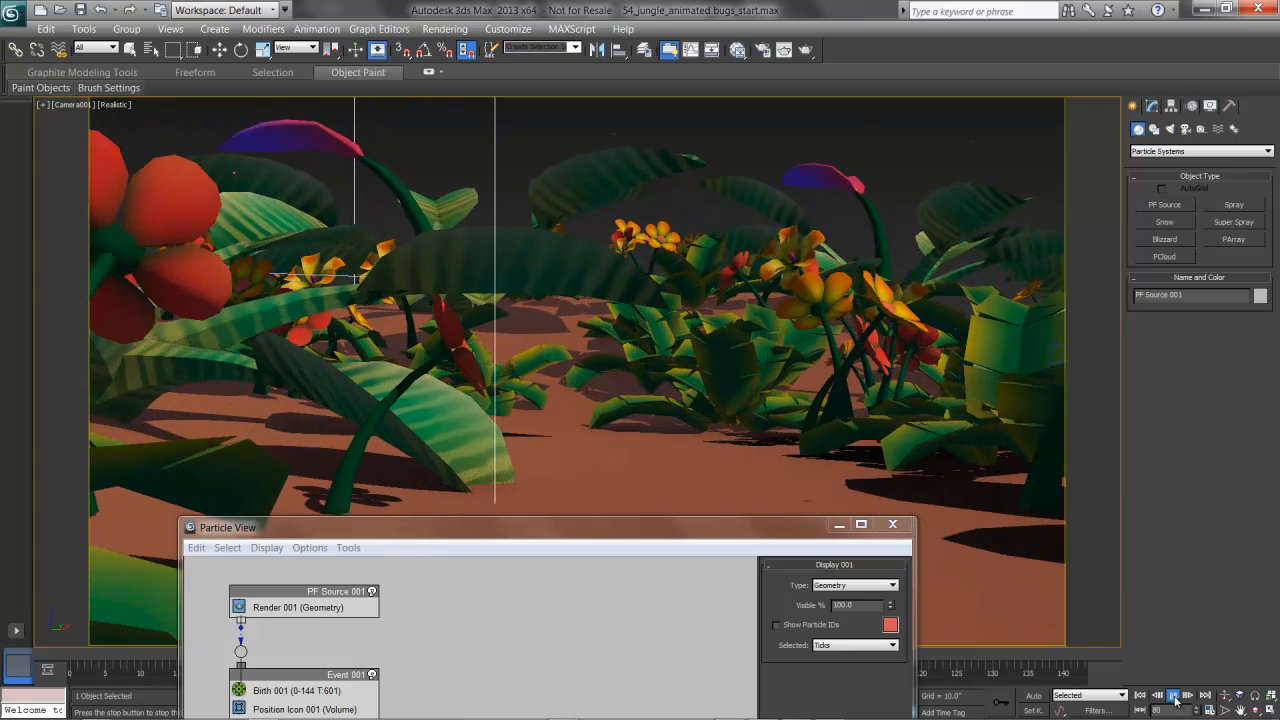
Set the Speed operator's speed to 120 inches with a 47.8-inch variation, and generate a new seed
click(1174, 696)
key(w)
drag(730, 525, 847, 144)
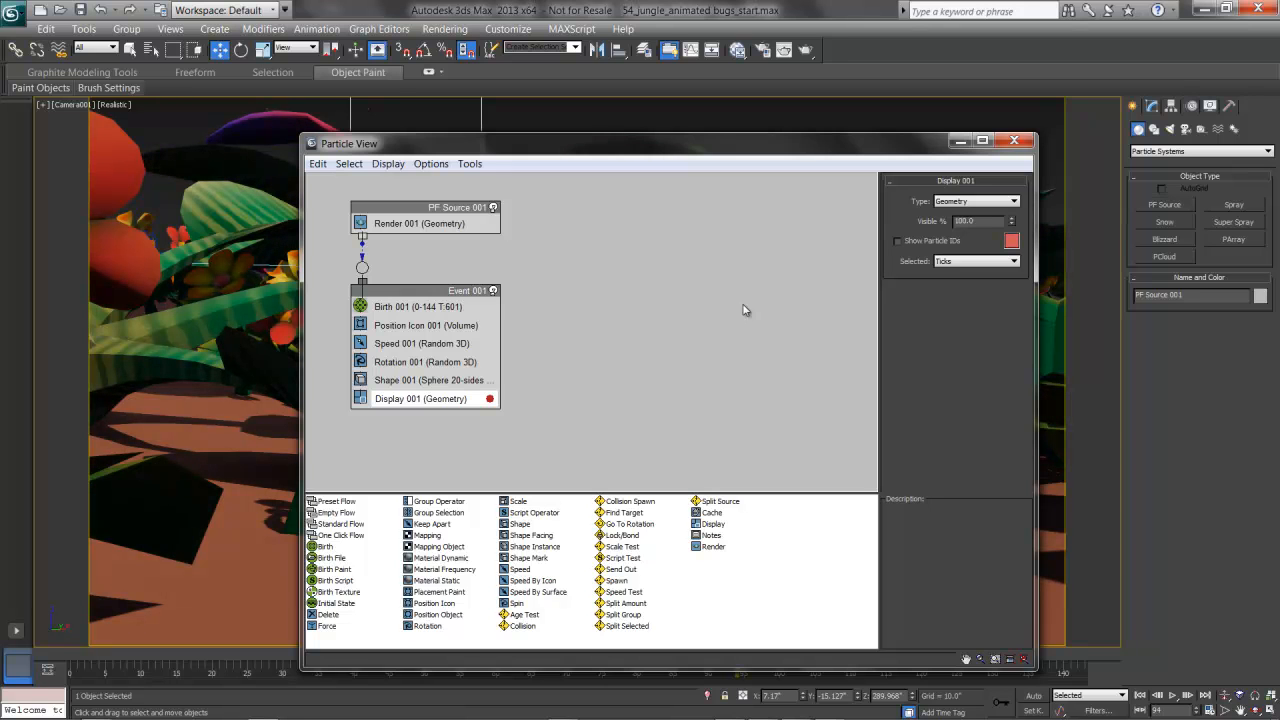
click(420, 343)
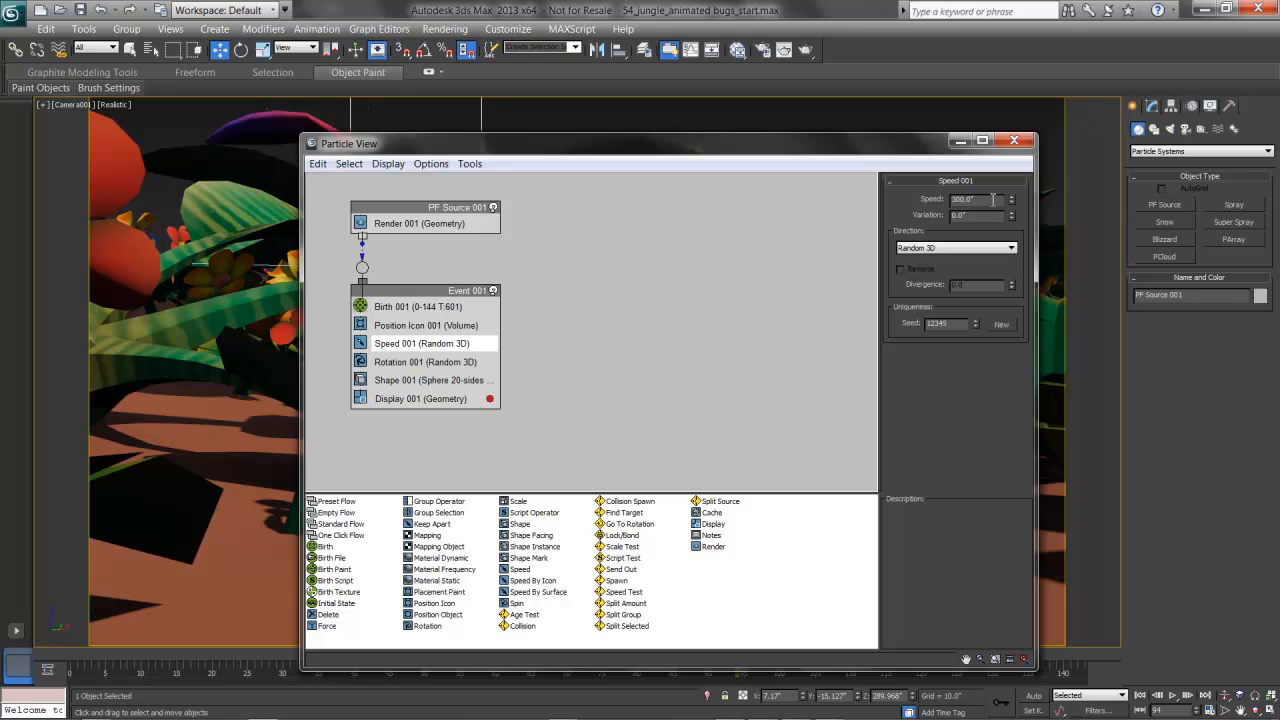
double_click(993, 199)
text(120)
key(Tab)
text(47)
click(1008, 328)
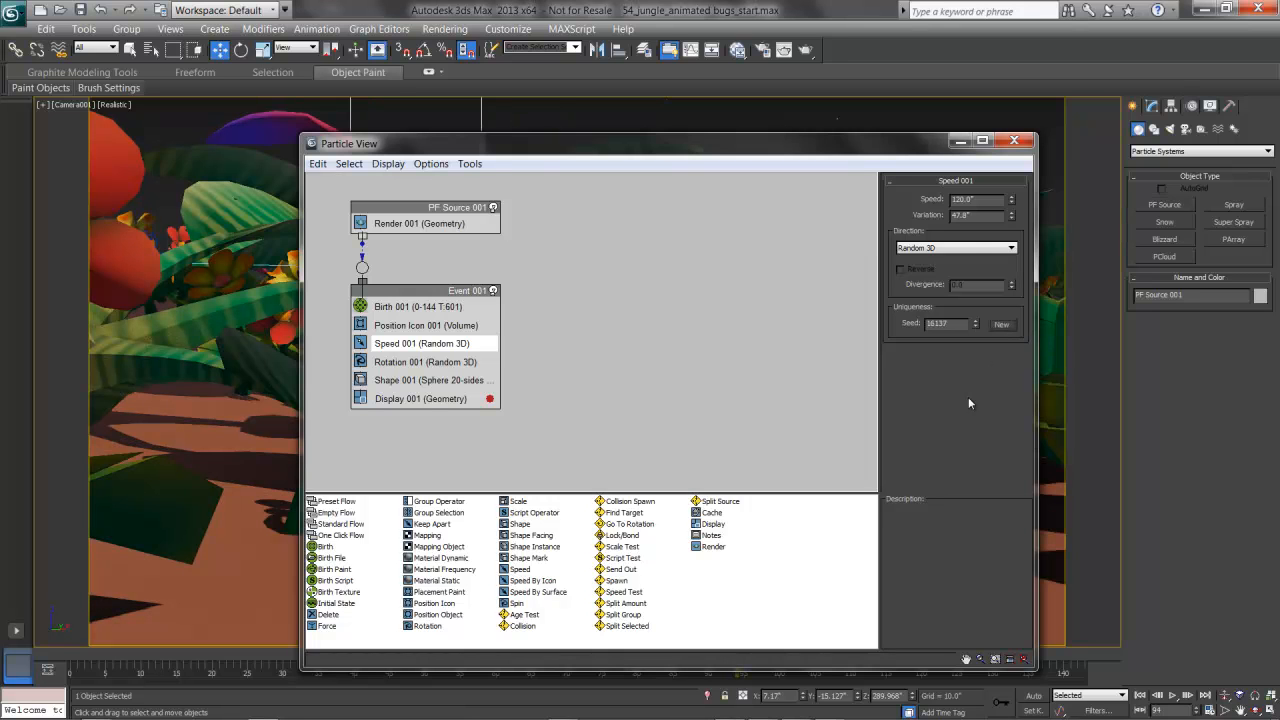
Close the particle editor and play the animation in the camera view to check the slower particle motion
click(1014, 142)
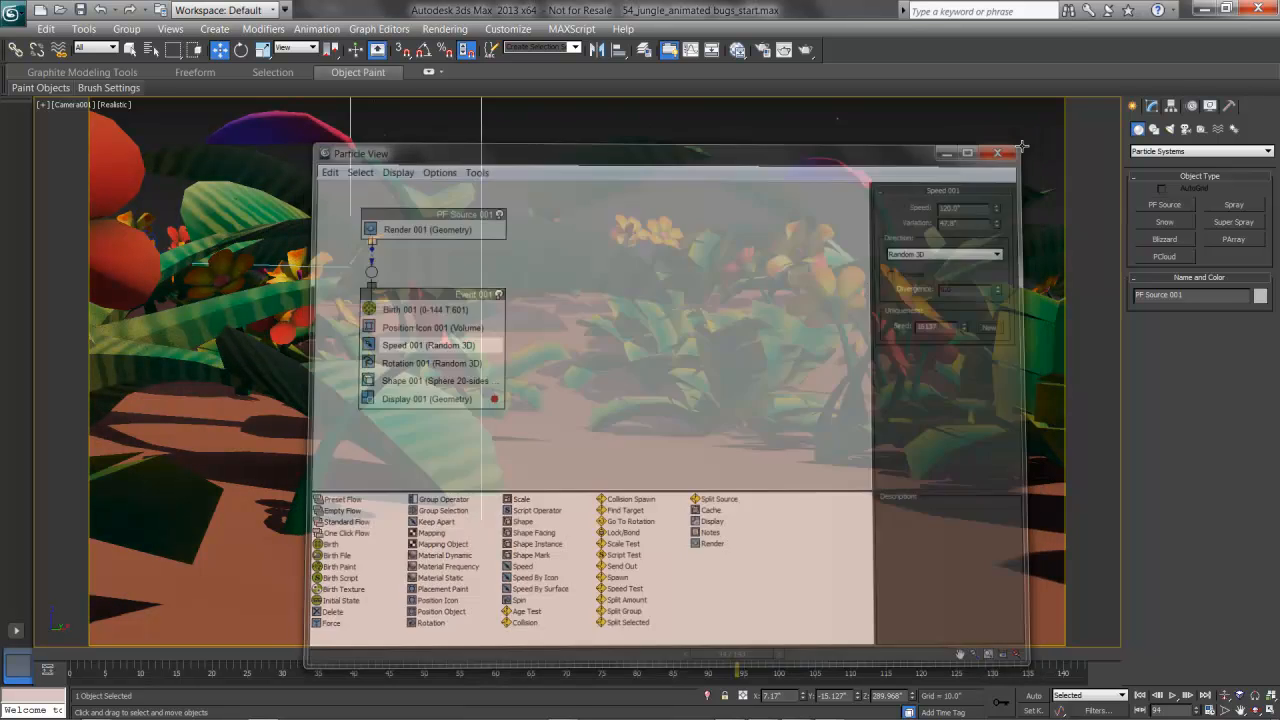
click(1172, 695)
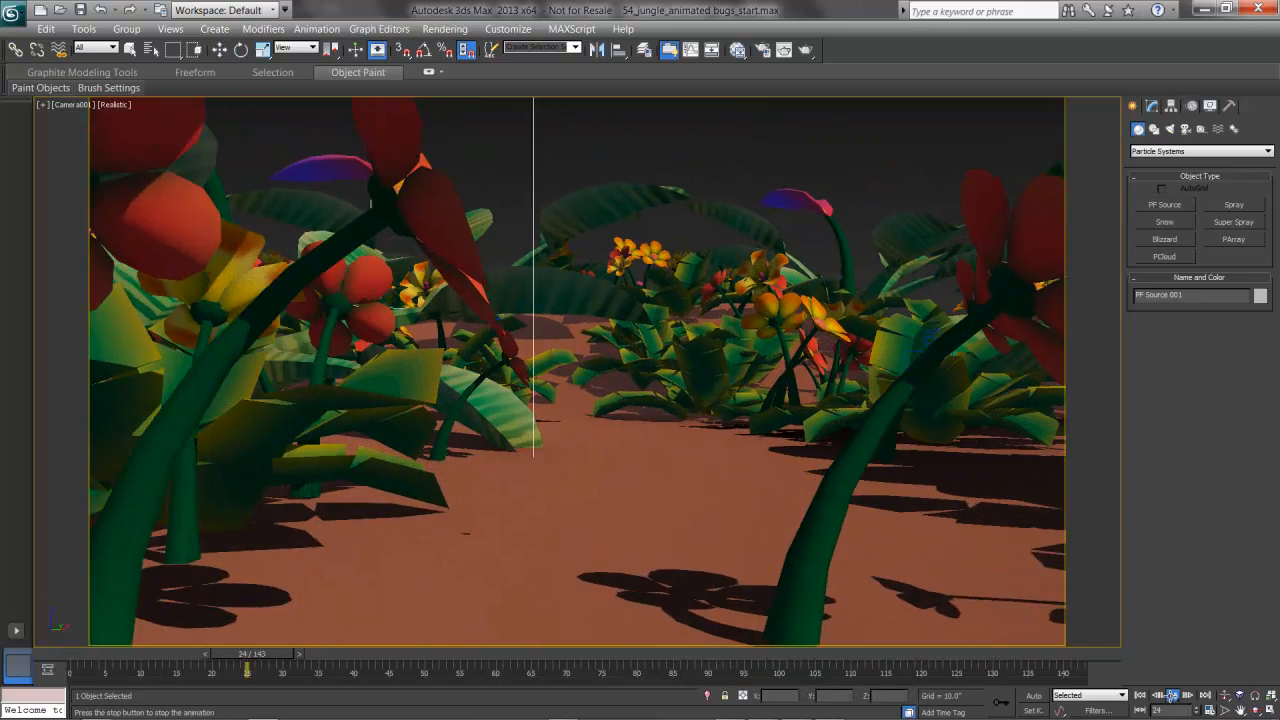
click(1173, 696)
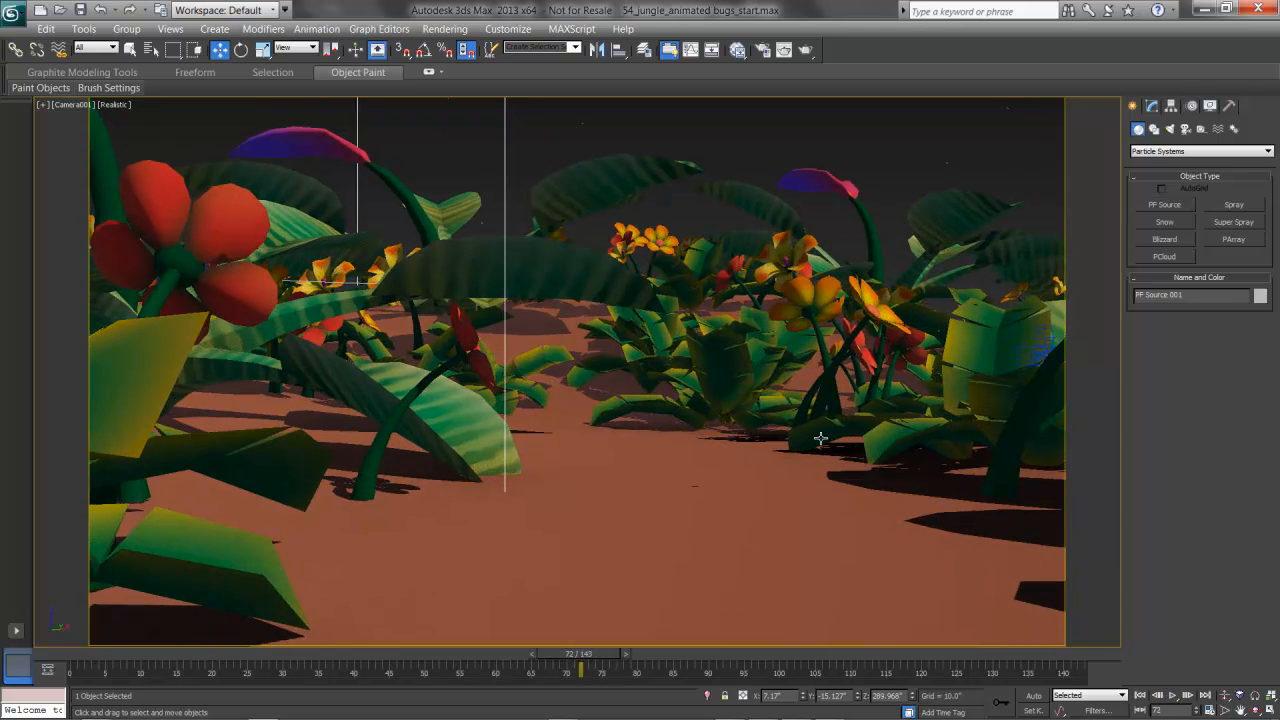
Insert a Material Static operator above Display in Event 001 and assign it a new Arch & Design material
key(6)
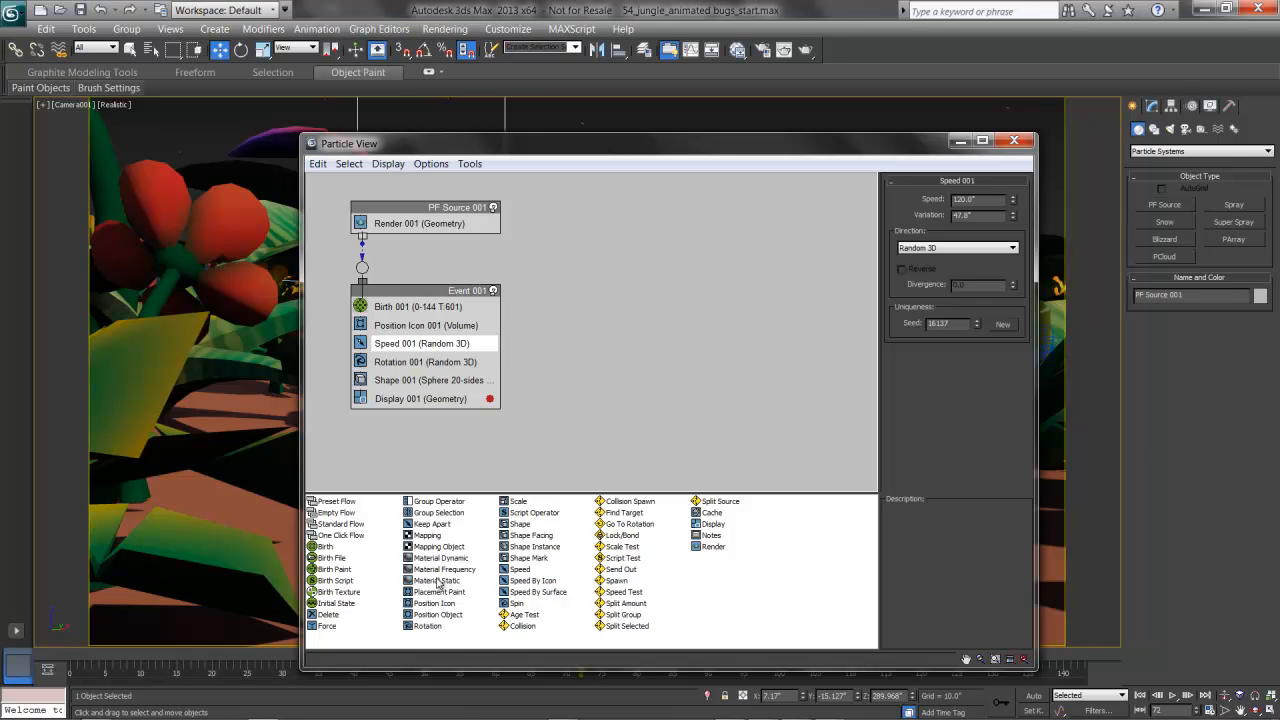
click(435, 581)
drag(435, 581, 450, 393)
click(441, 400)
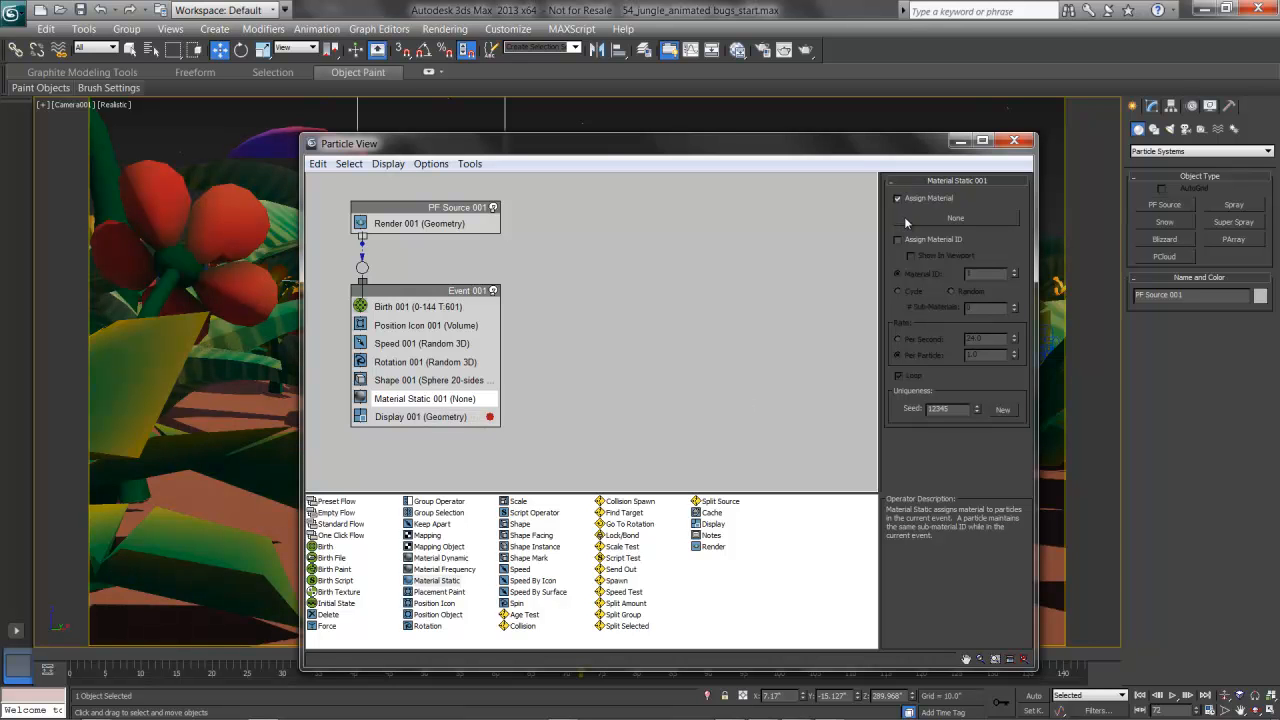
click(906, 217)
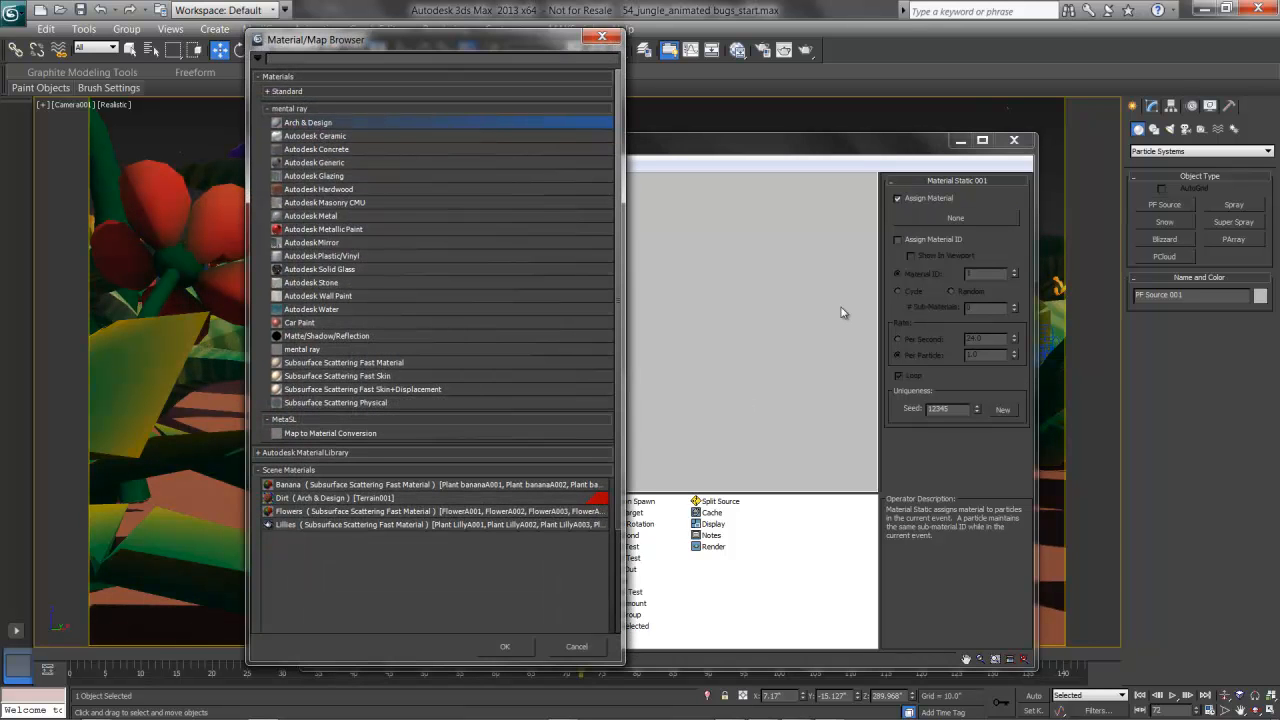
double_click(338, 123)
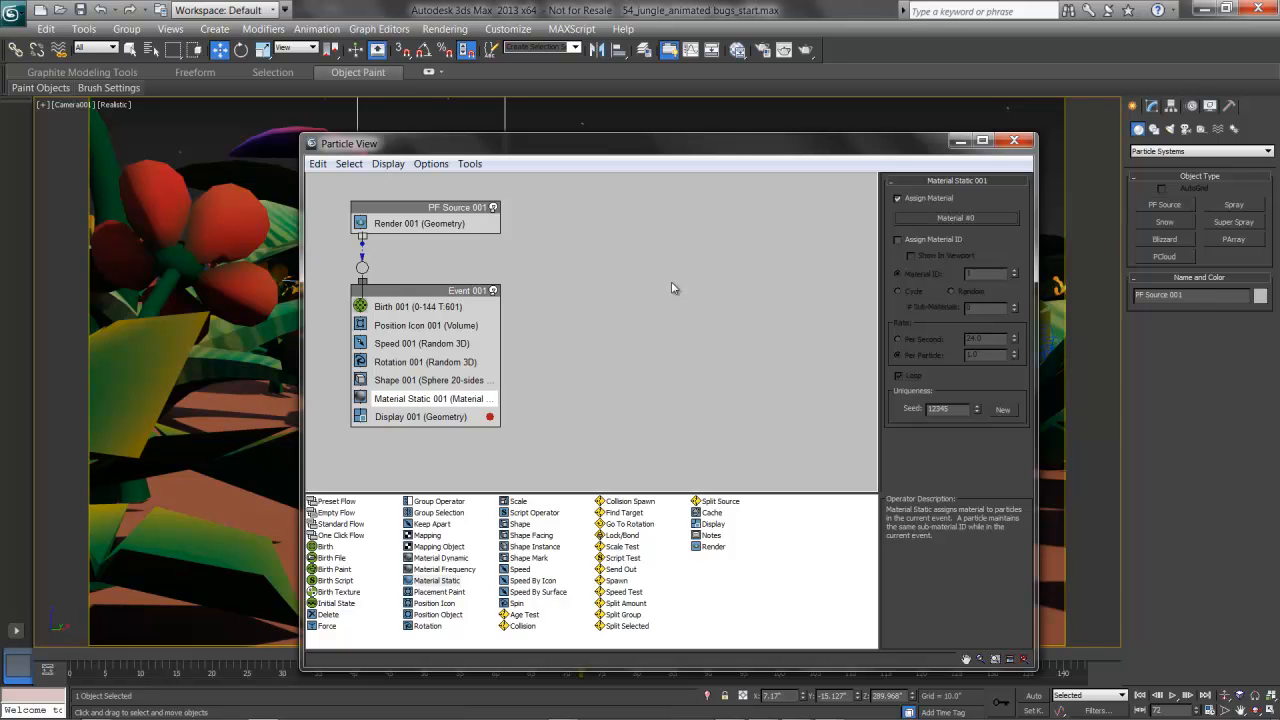
Add the particles' Material #0 to the Slate material view beside the Lillies node, with an enlarged preview and unused map slots hidden
key(m)
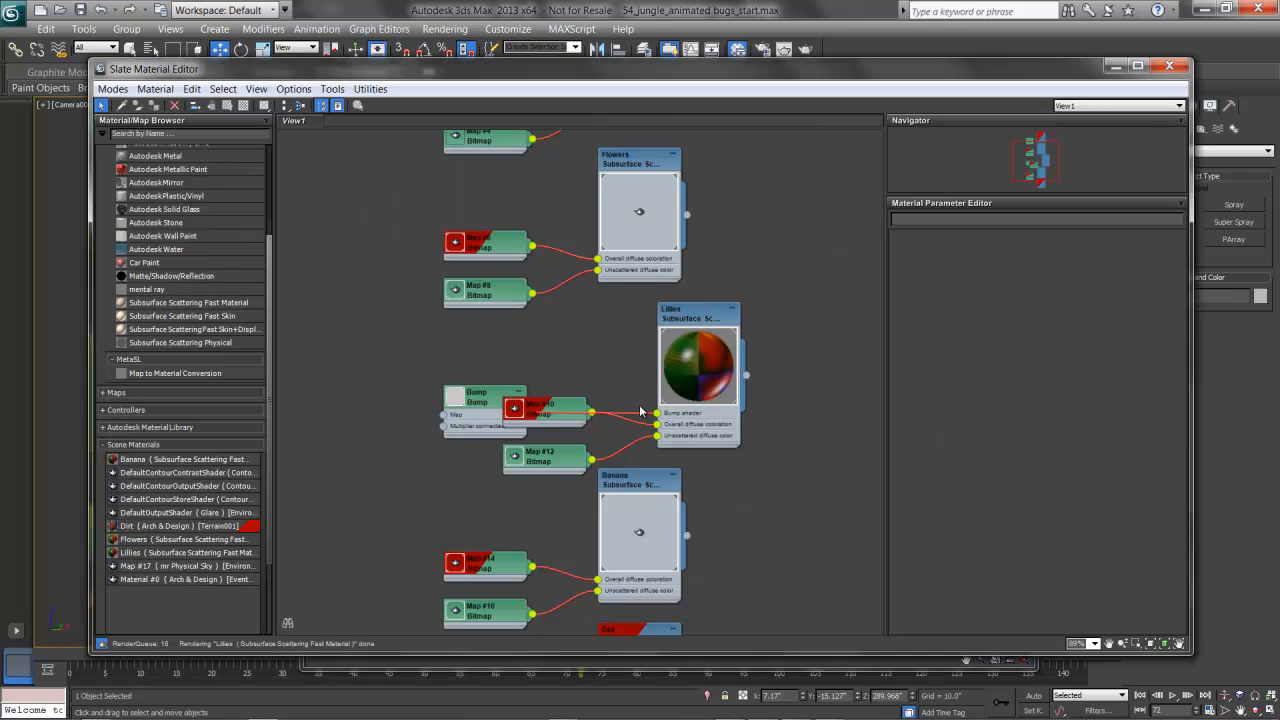
click(180, 580)
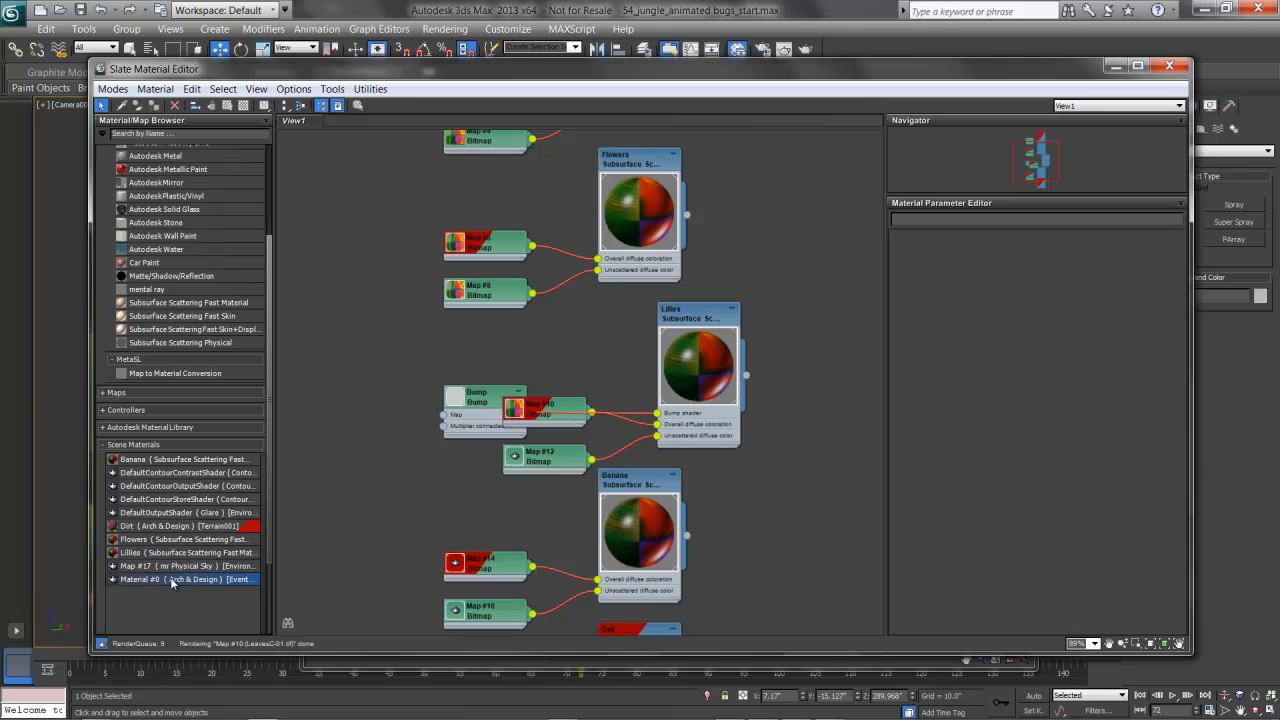
double_click(173, 580)
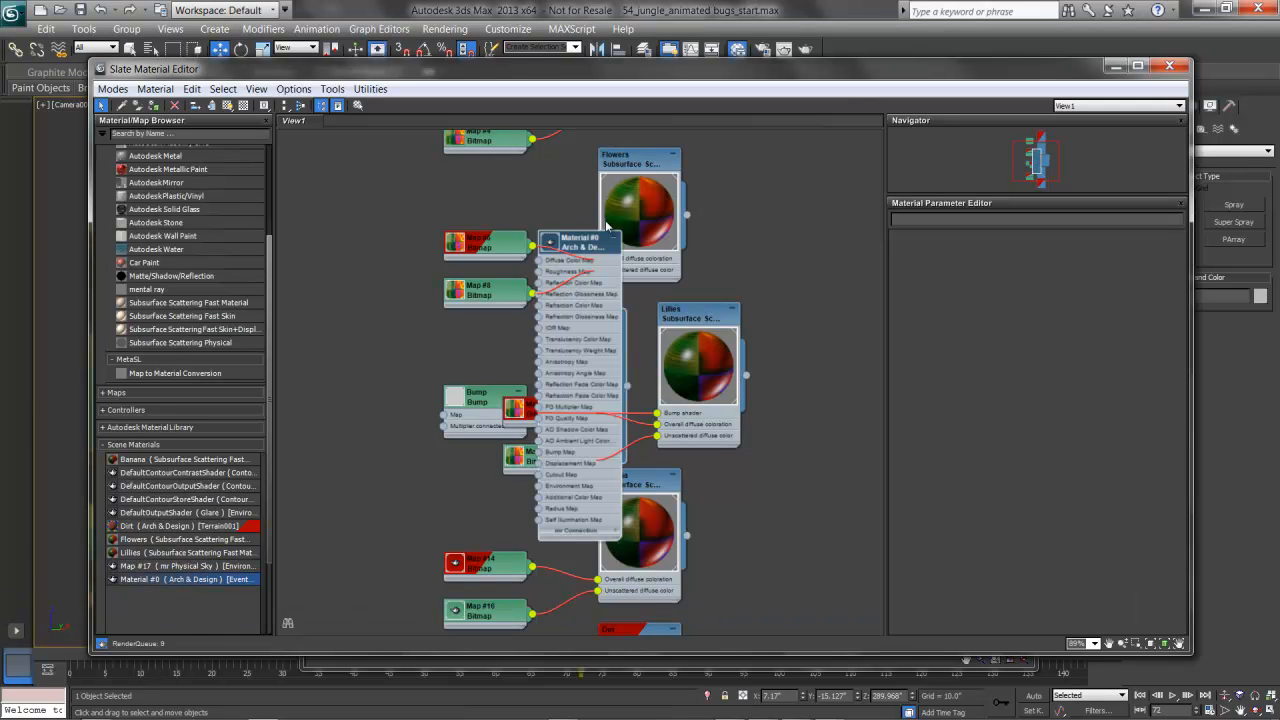
drag(603, 241, 828, 253)
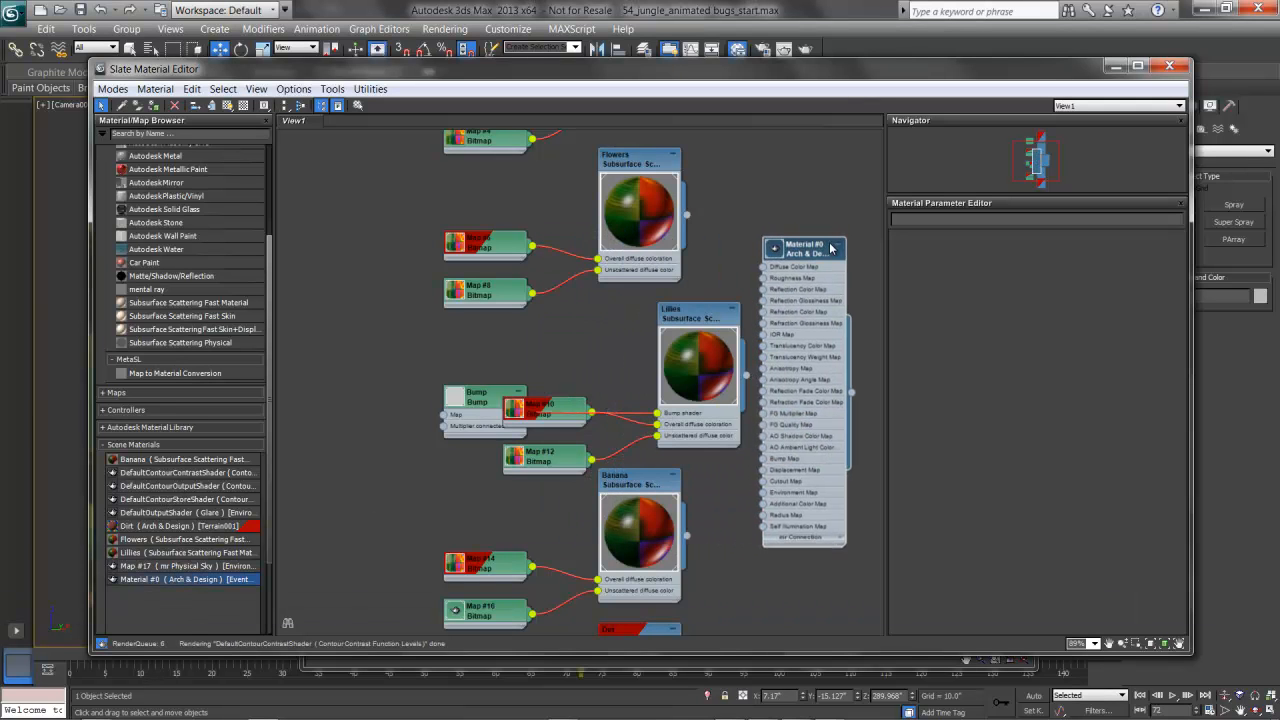
click(776, 257)
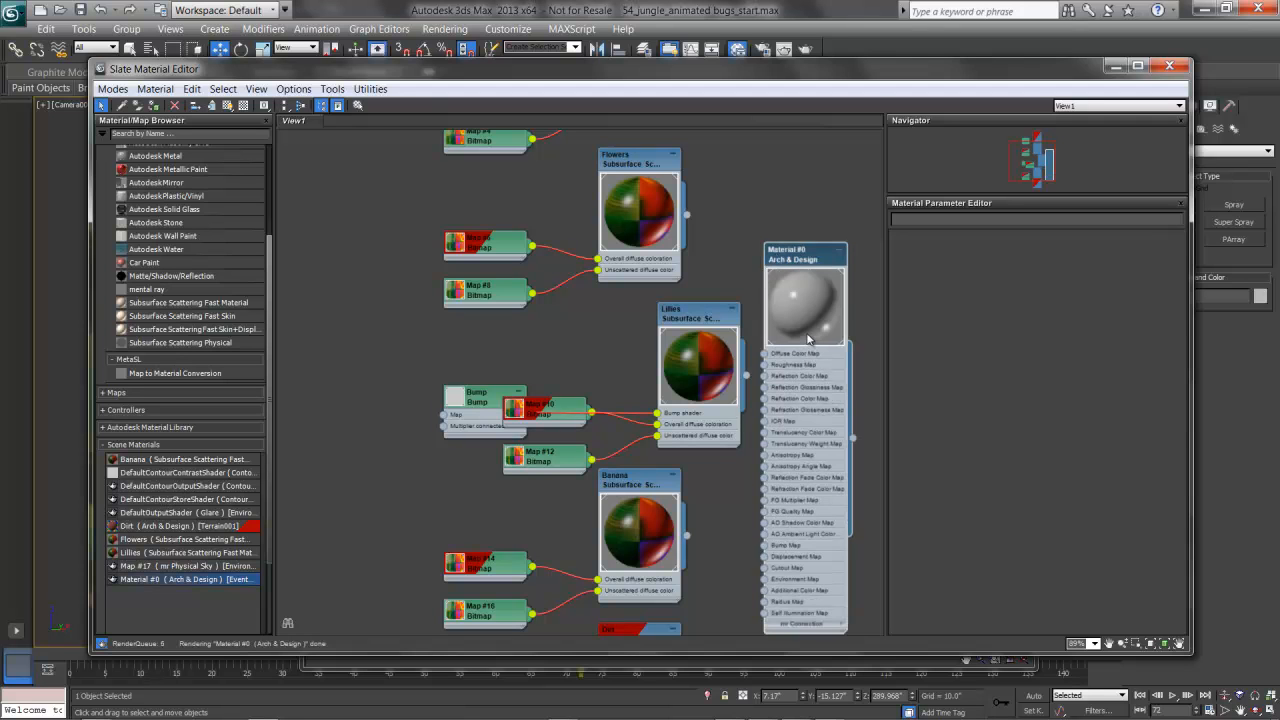
key(h)
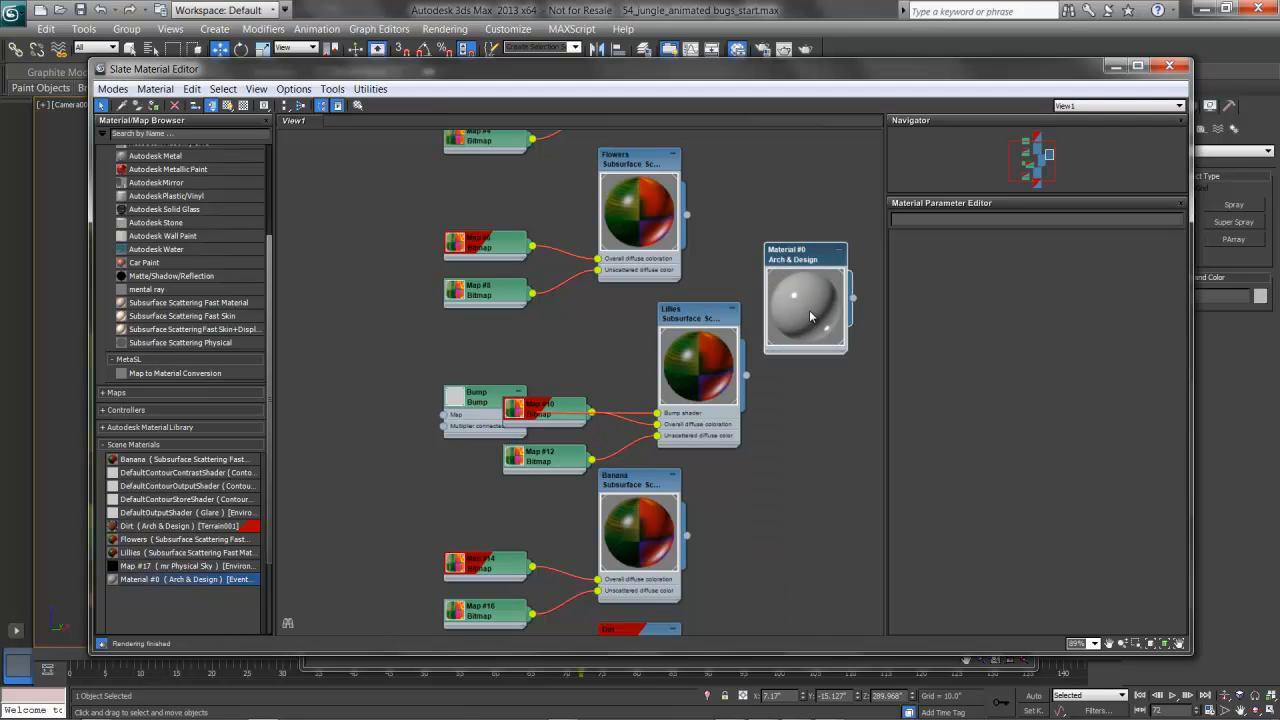
Set the reflectivity and reflection glossiness of Material #0 to 0
double_click(824, 259)
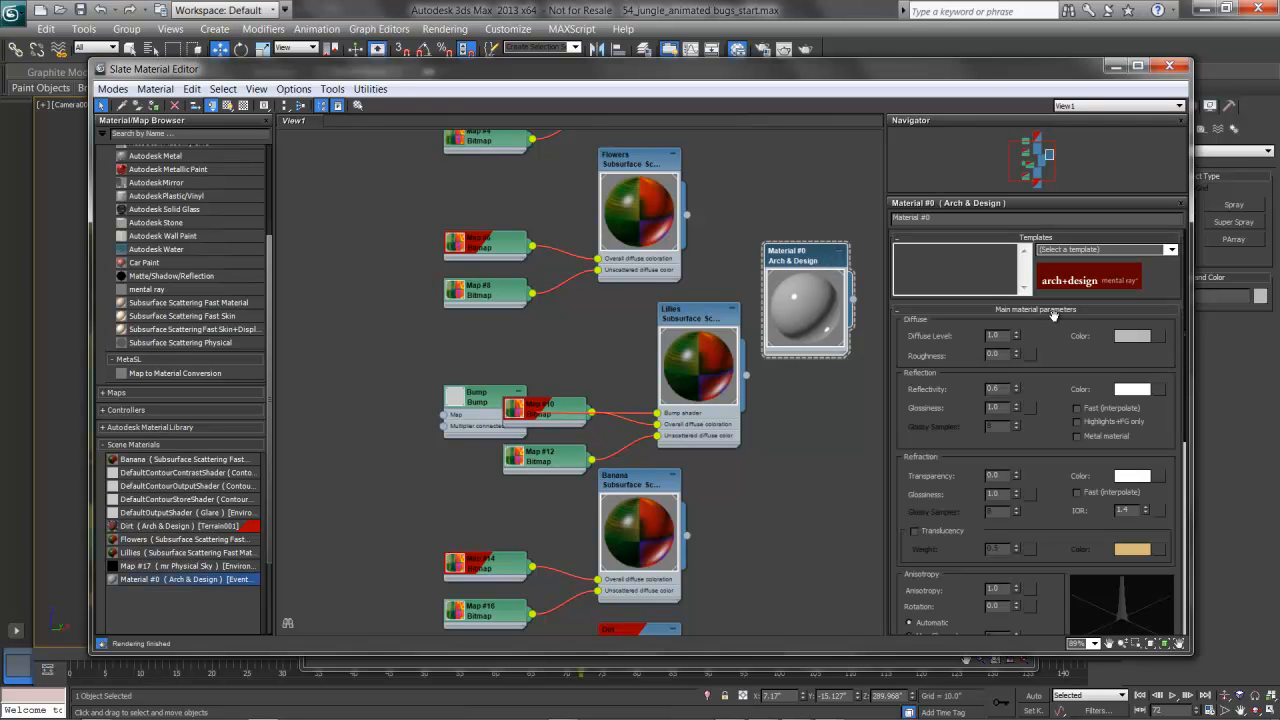
right_click(1017, 390)
right_click(1017, 411)
Change the diffuse color of Material #0 to a very dark olive and close the material editor
click(1130, 339)
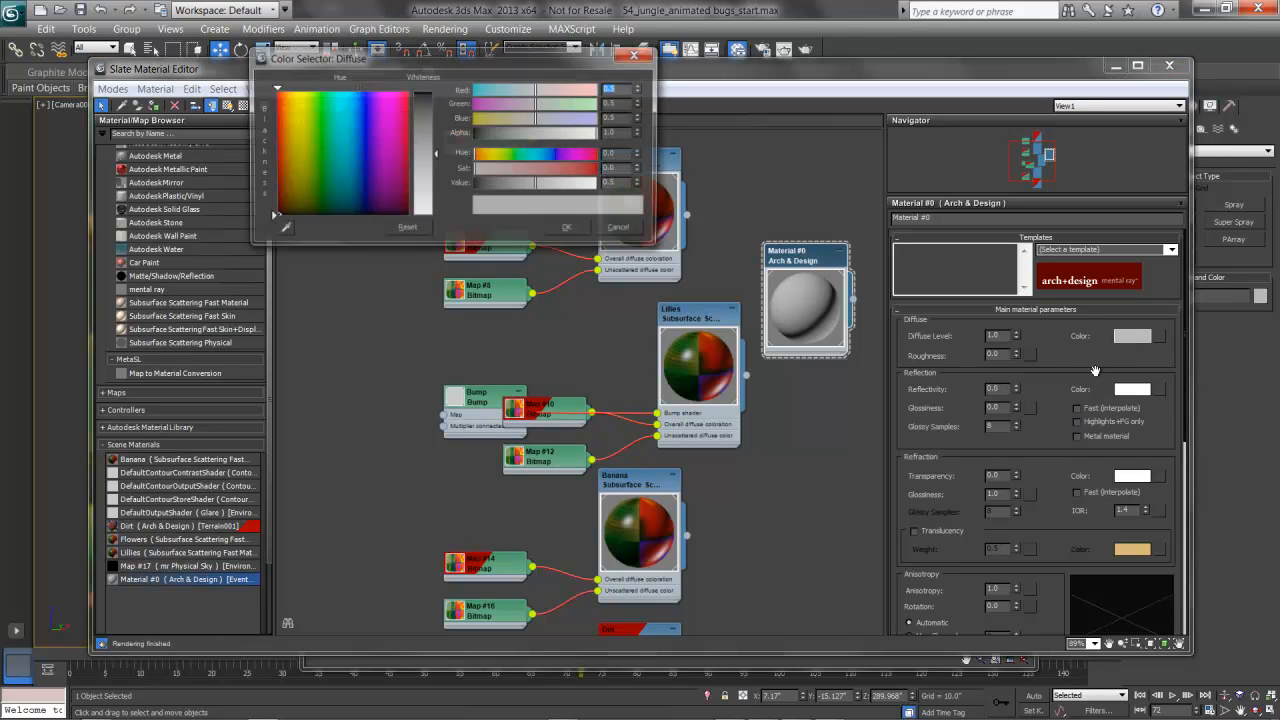
drag(536, 183, 481, 185)
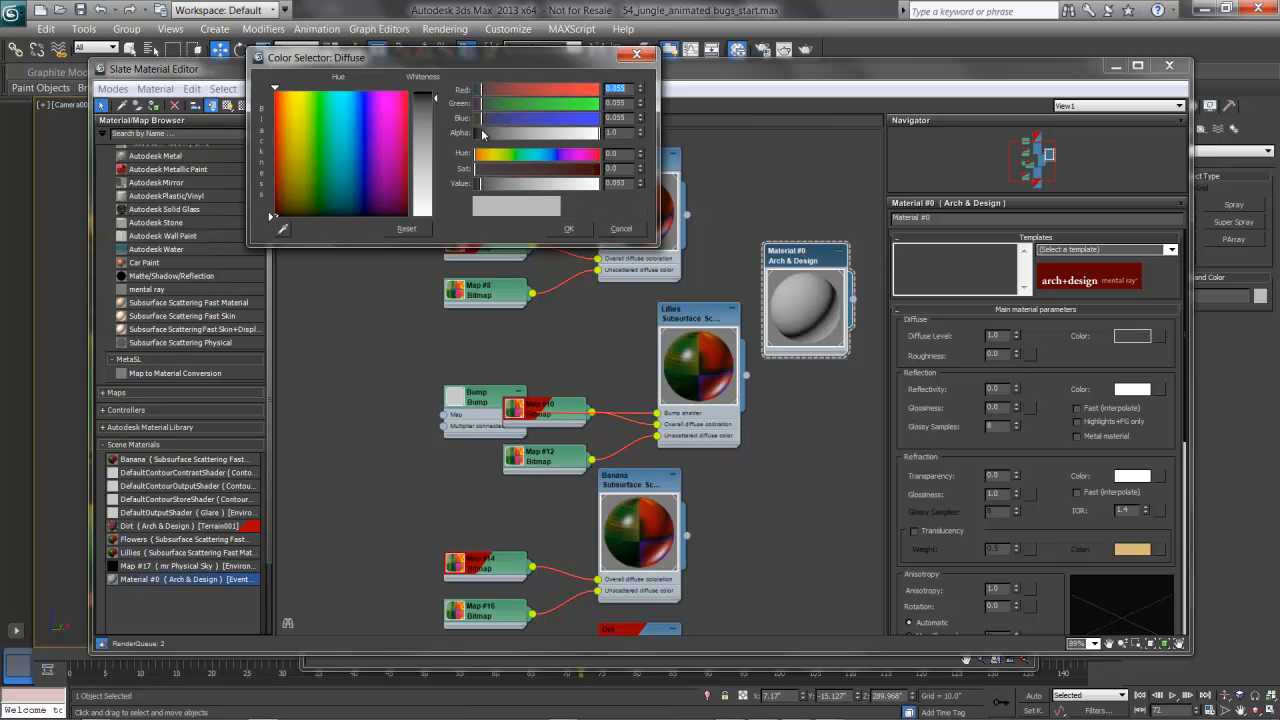
drag(482, 118, 477, 120)
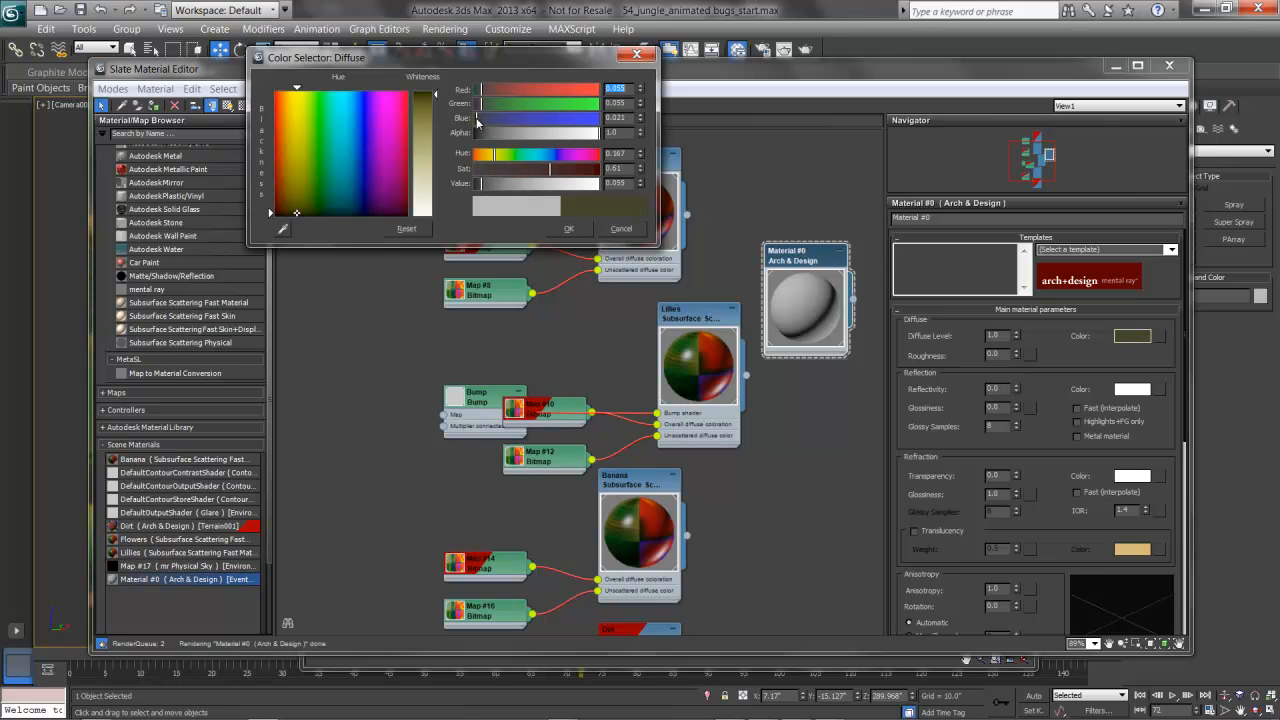
drag(483, 186, 477, 188)
click(568, 229)
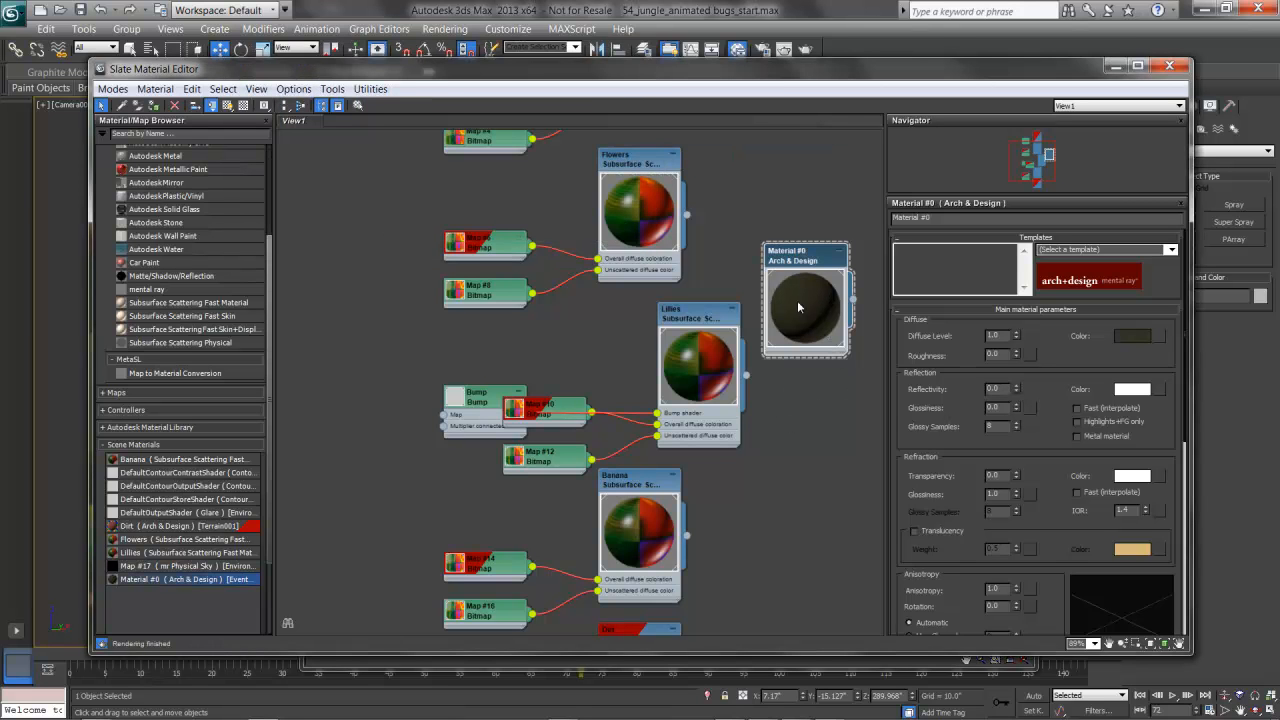
click(1169, 65)
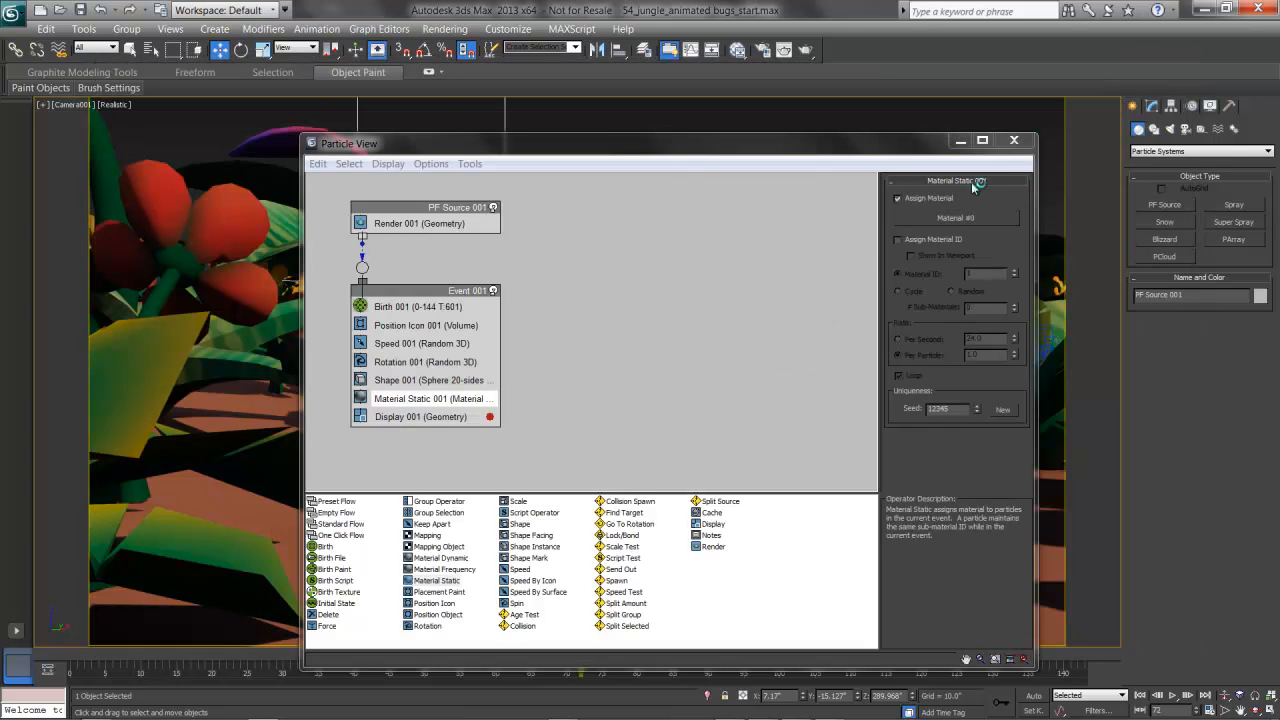
Close the particle editor and replay the animation from the first frame in the camera view
click(1014, 143)
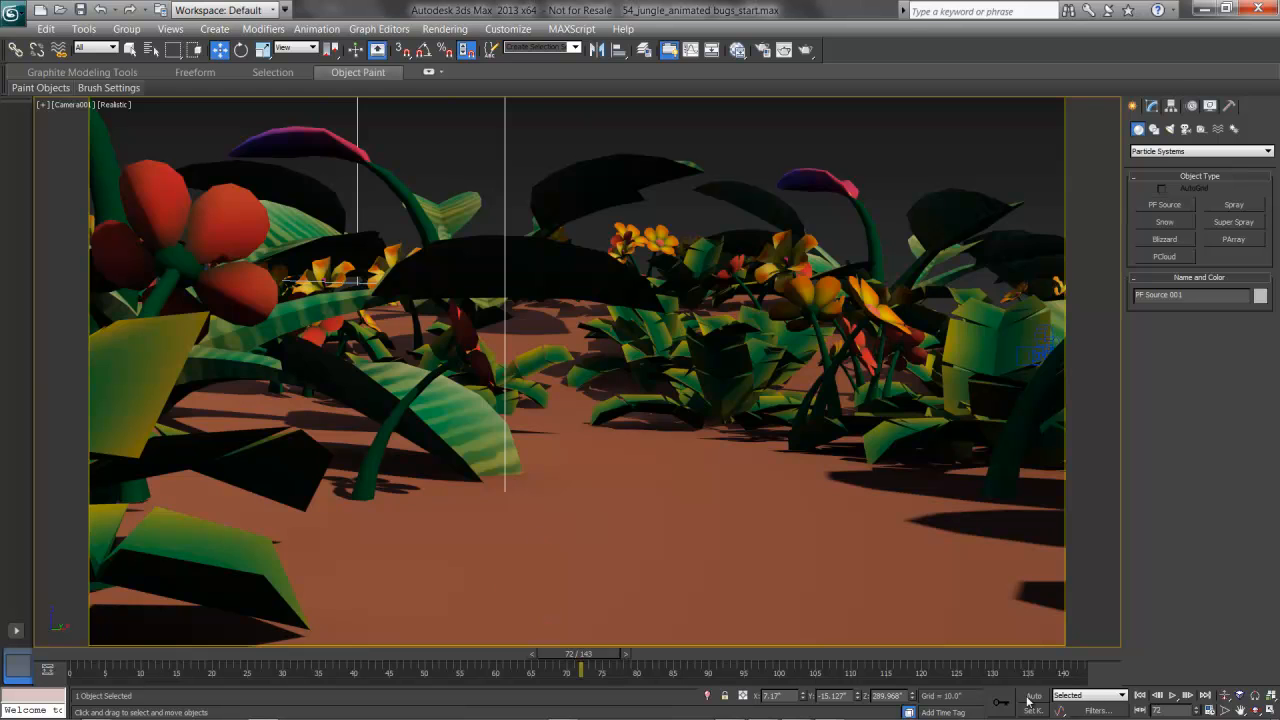
click(1140, 695)
click(1173, 695)
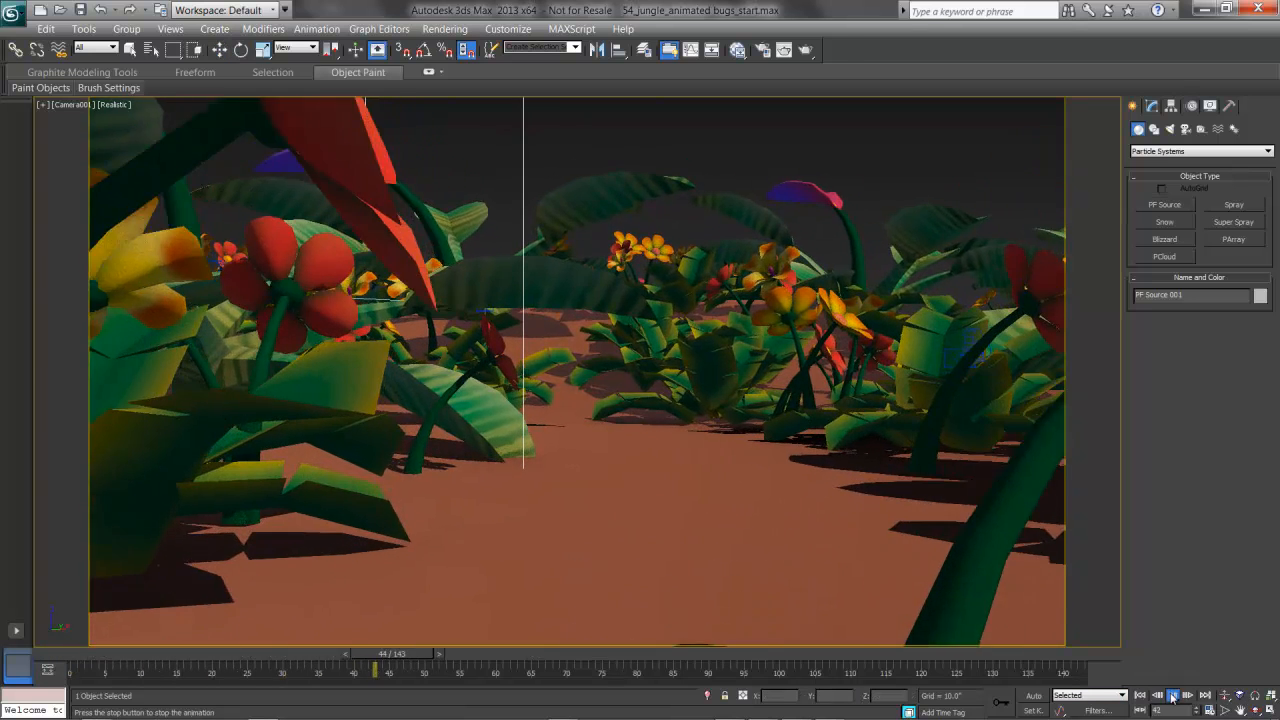
Stop the playback at frame 50 and render the Camera001 view as a test, closing the rendered frame after checking it
click(1173, 695)
key(w)
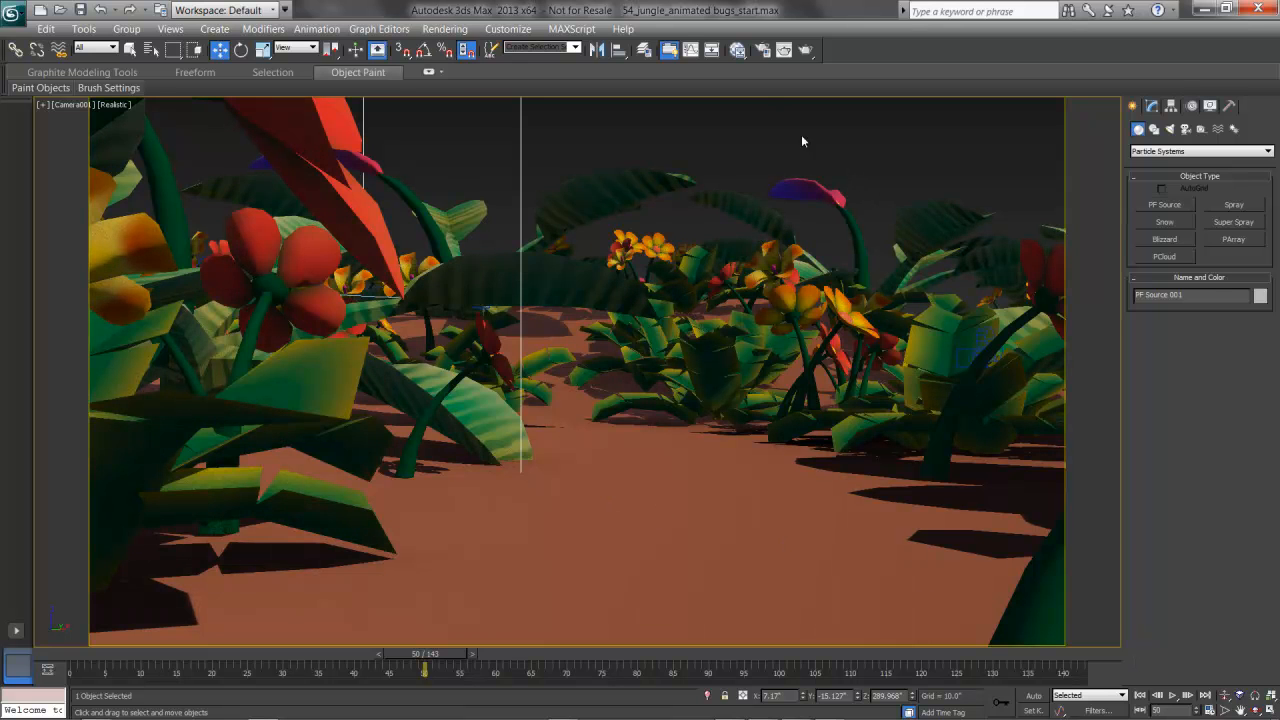
click(784, 50)
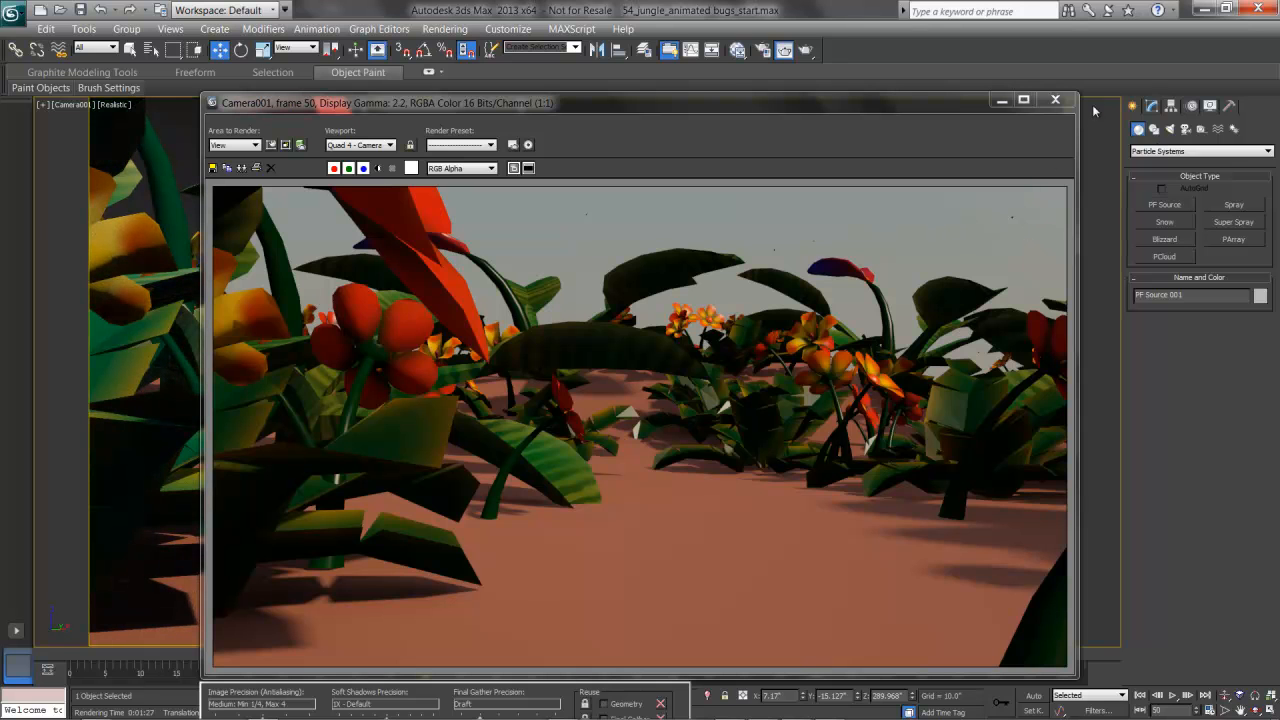
click(1055, 101)
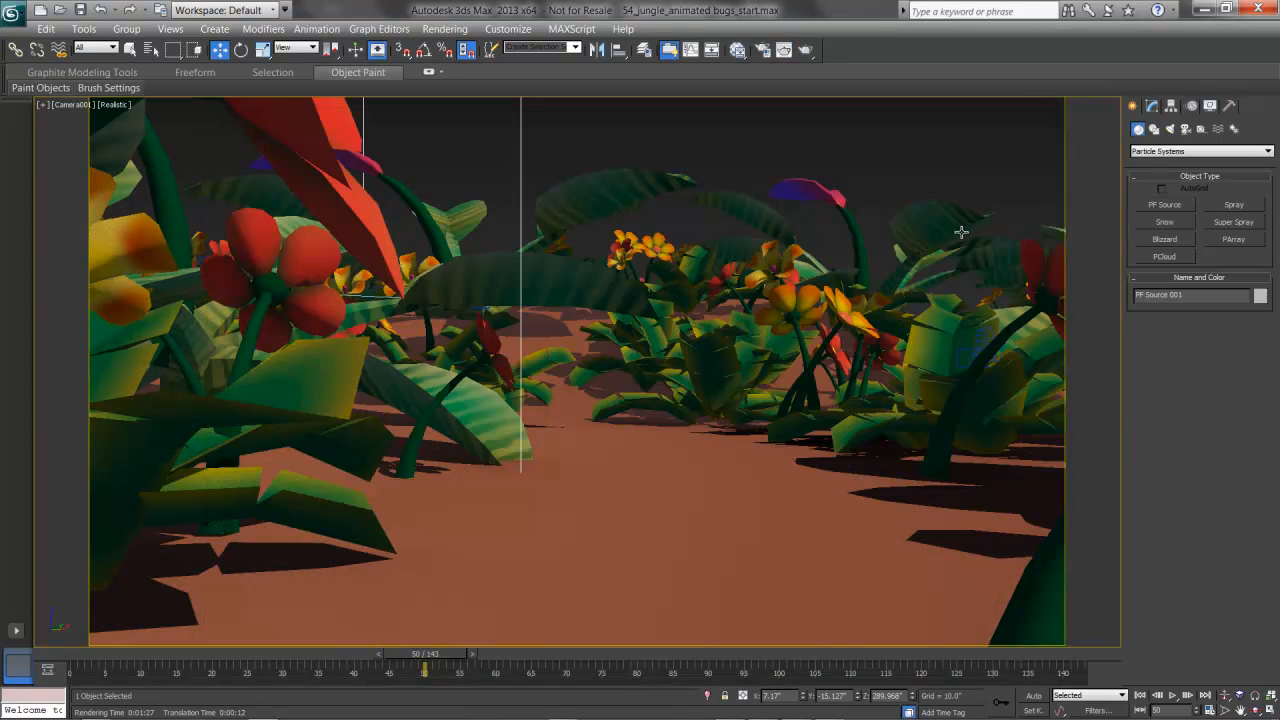